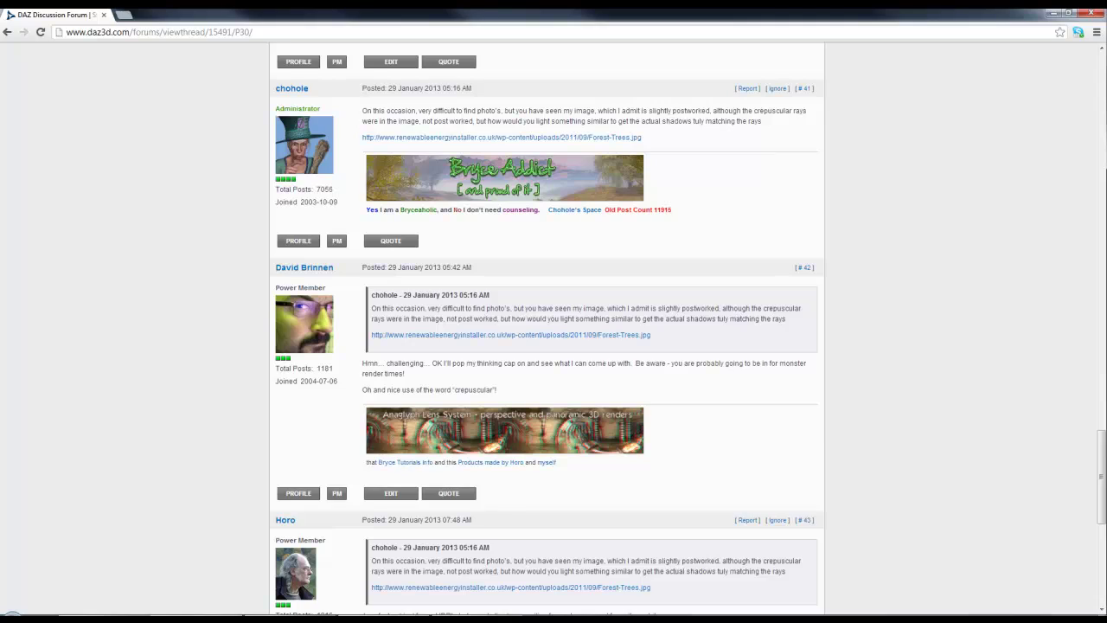
Step: Switch to Bryce and add the SpecialCedar tree from the Special Trees object presets to the empty scene
{"action": "left_click", "coordinate": [381, 617]}
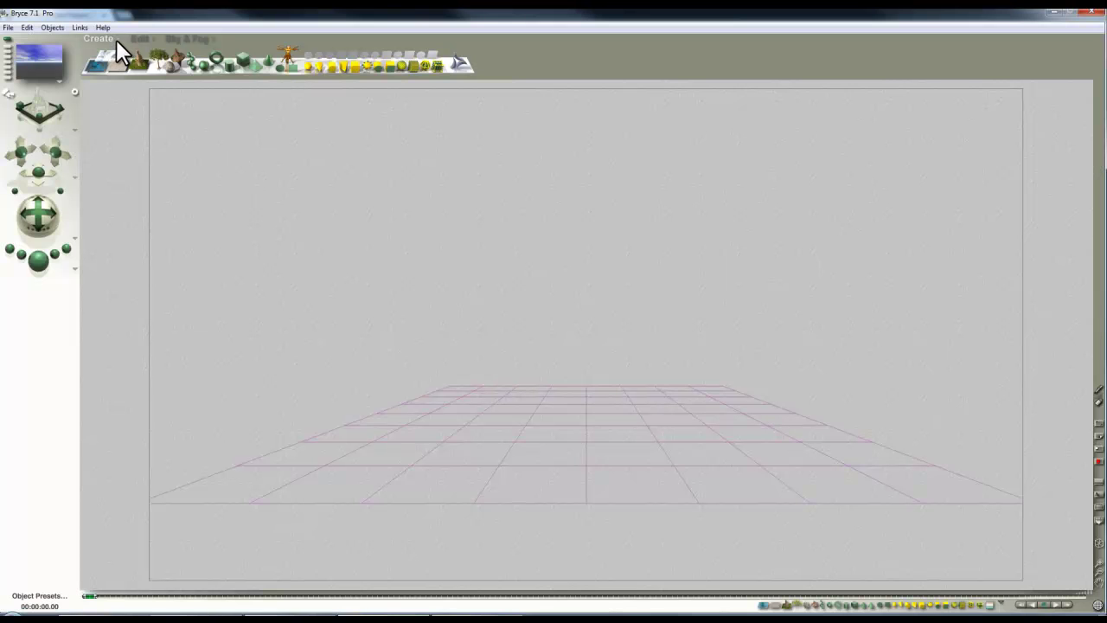
{"action": "left_click_drag", "start_coordinate": [427, 337], "coordinate": [432, 386]}
{"action": "left_click", "coordinate": [402, 356]}
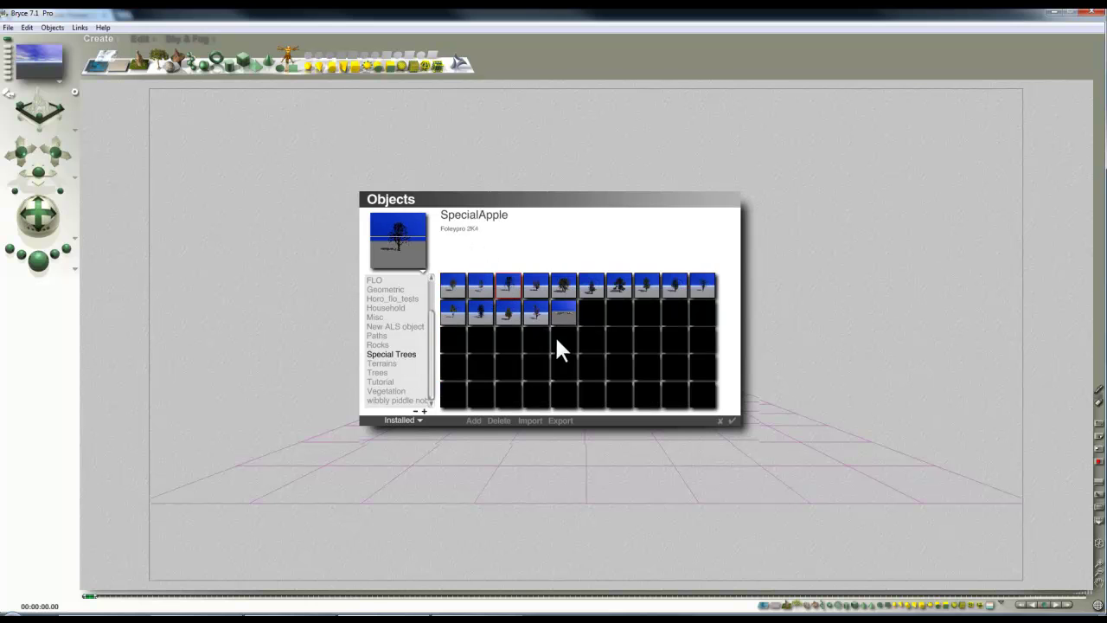
{"action": "left_click", "coordinate": [536, 315]}
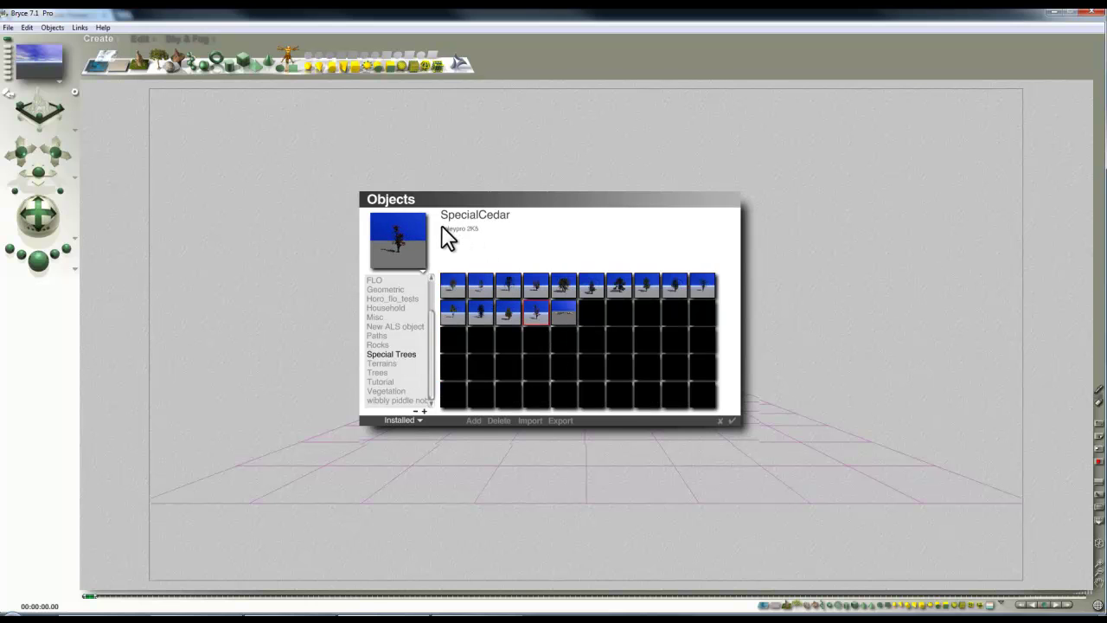
{"action": "left_click", "coordinate": [732, 421]}
{"action": "left_click_drag", "start_coordinate": [631, 253], "coordinate": [585, 270]}
Step: Duplicate the cedar in the top view, place the copy behind and left of the original, and rotate it
{"action": "key", "text": "2"}
{"action": "key", "text": "ctrl+d"}
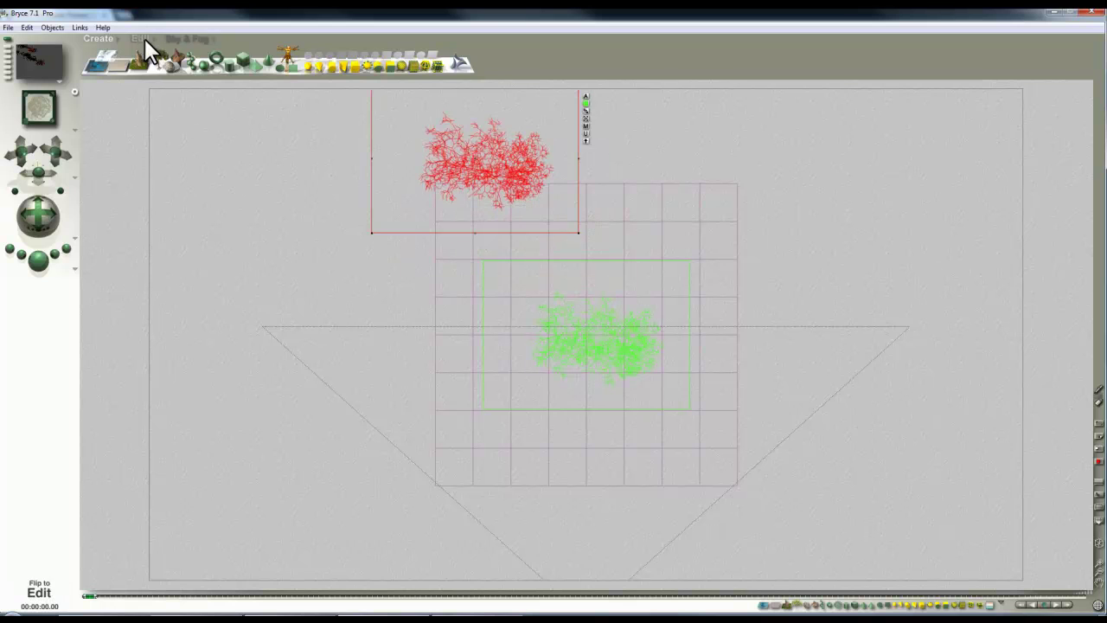
{"action": "left_click", "coordinate": [140, 38]}
{"action": "left_click_drag", "start_coordinate": [170, 73], "coordinate": [152, 77]}
Step: Duplicate the cedar again, place the copy to the right of the other two trees, and rotate and shrink it
{"action": "key", "text": "ctrl+d"}
{"action": "left_click_drag", "start_coordinate": [484, 166], "coordinate": [727, 179]}
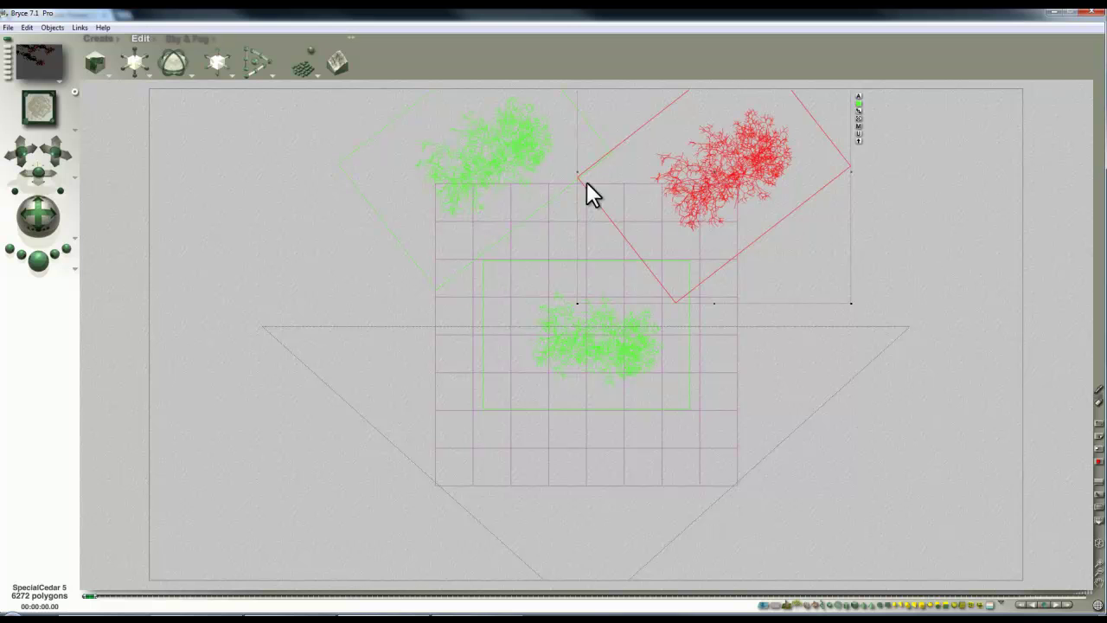
{"action": "left_click_drag", "start_coordinate": [180, 73], "coordinate": [123, 64]}
{"action": "left_click_drag", "start_coordinate": [725, 192], "coordinate": [765, 283]}
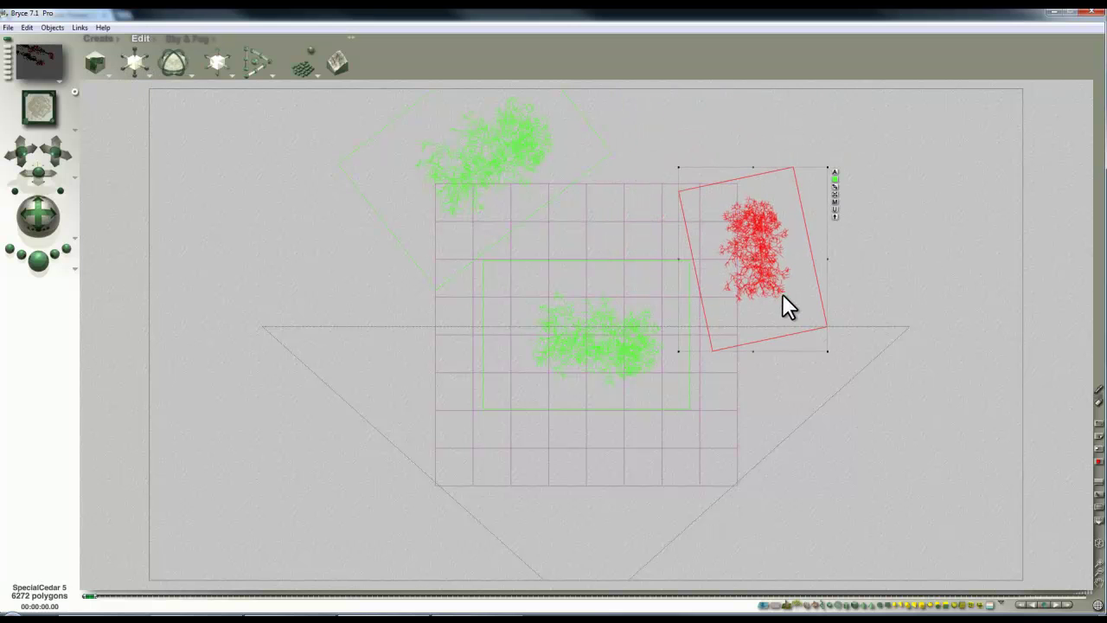
Step: Select the three cedar trees together and group them
{"action": "left_click", "coordinate": [896, 387]}
{"action": "left_click_drag", "start_coordinate": [899, 394], "coordinate": [477, 87]}
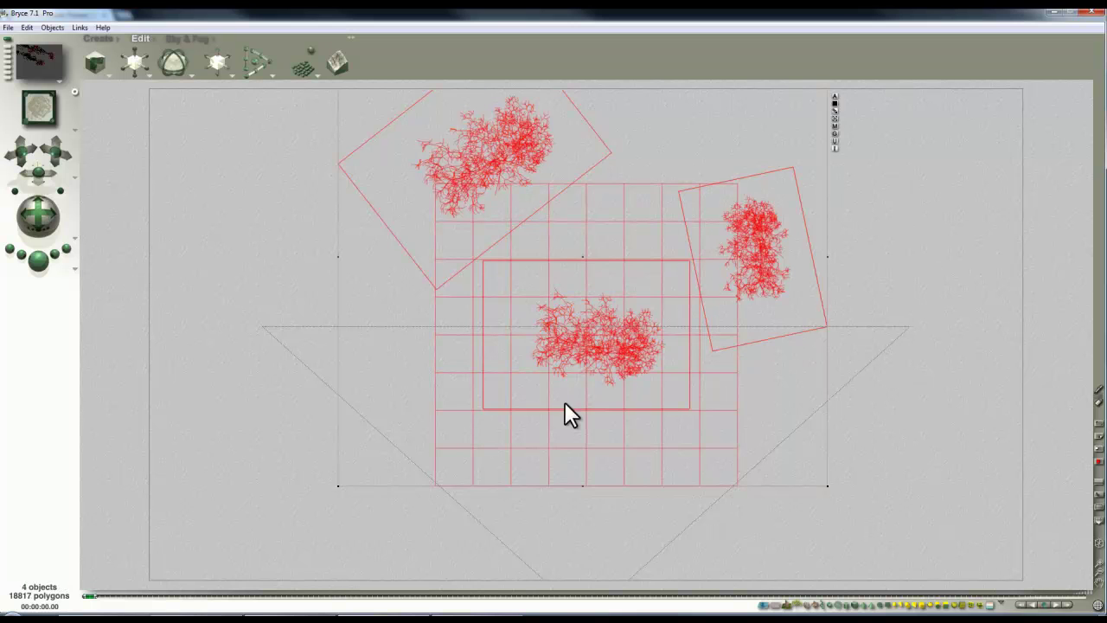
{"action": "left_click", "coordinate": [835, 134]}
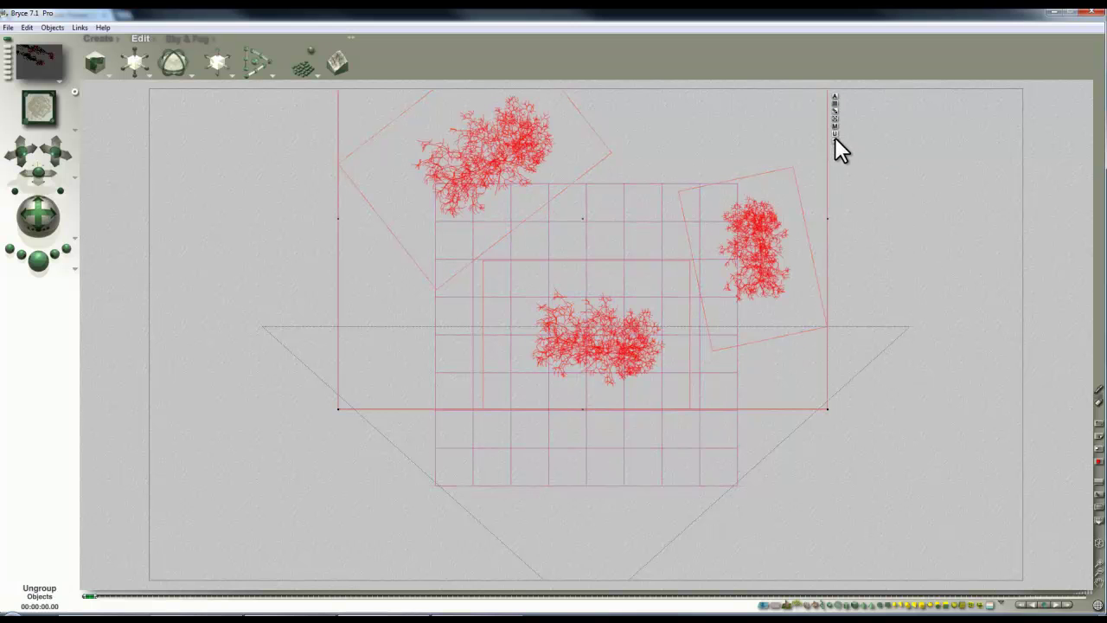
Step: Duplicate the tree group, move the copy behind the first group, and rotate and shrink it for variety
{"action": "key", "text": "ctrl+d"}
{"action": "left_click_drag", "start_coordinate": [638, 302], "coordinate": [563, 181]}
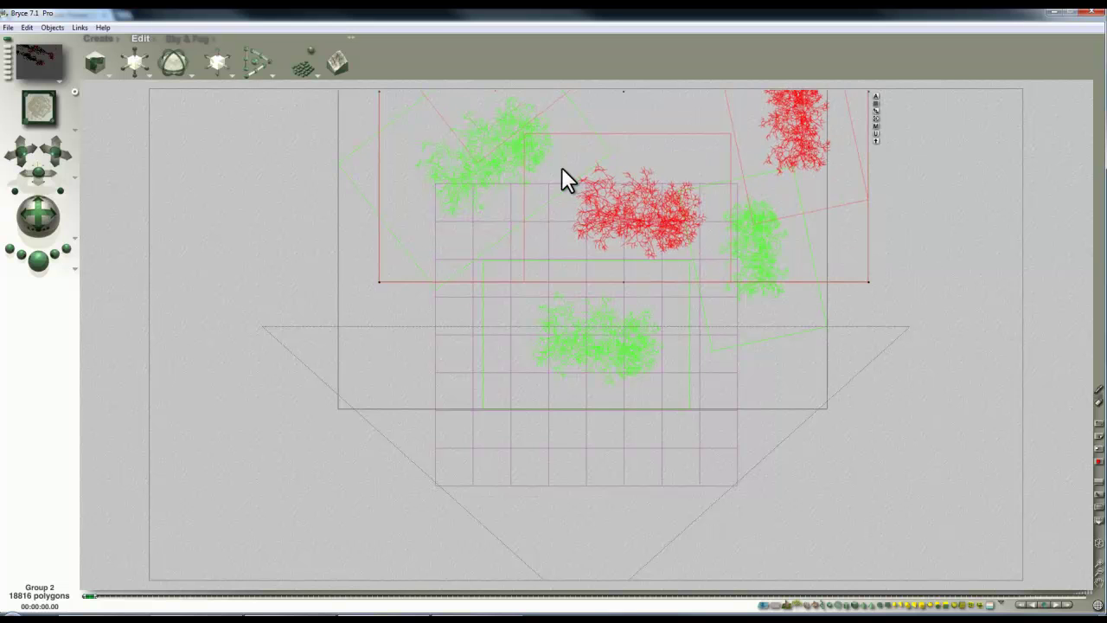
{"action": "left_click_drag", "start_coordinate": [172, 69], "coordinate": [382, 269]}
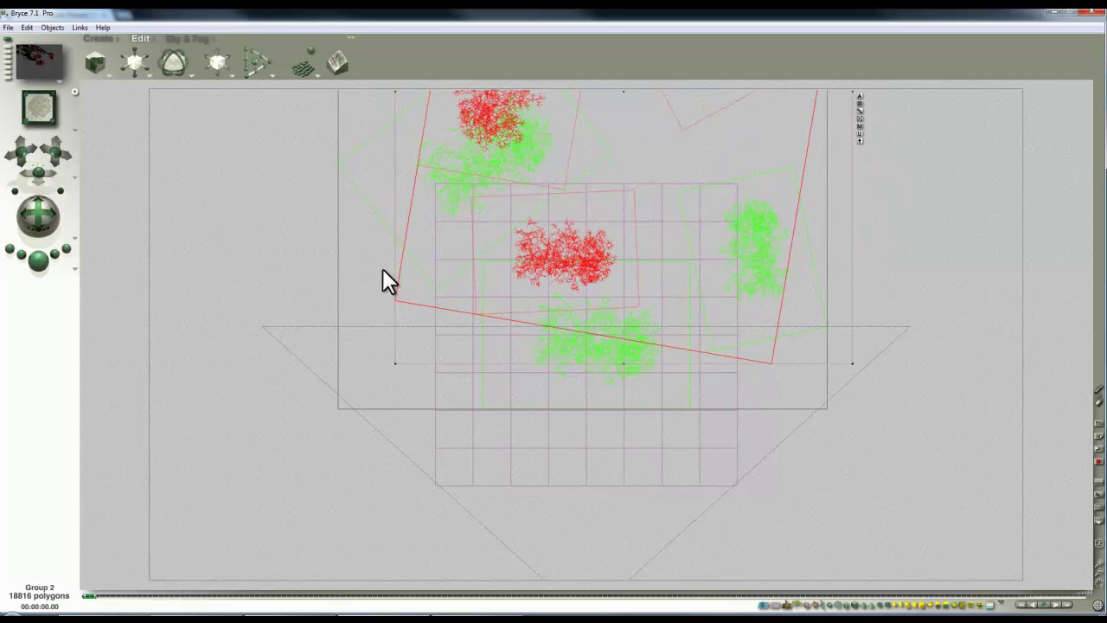
Step: Duplicate the tree group twice more, placing one rotated copy to the right and the other to the left
{"action": "left_click_drag", "start_coordinate": [573, 260], "coordinate": [903, 272]}
{"action": "key", "text": "ctrl+d"}
{"action": "left_click_drag", "start_coordinate": [179, 72], "coordinate": [282, 72]}
{"action": "left_click_drag", "start_coordinate": [984, 219], "coordinate": [409, 336]}
{"action": "key", "text": "ctrl+d"}
Step: Test-render the grove from the camera view and move the camera around to an angled view from its front left
{"action": "key", "text": "1"}
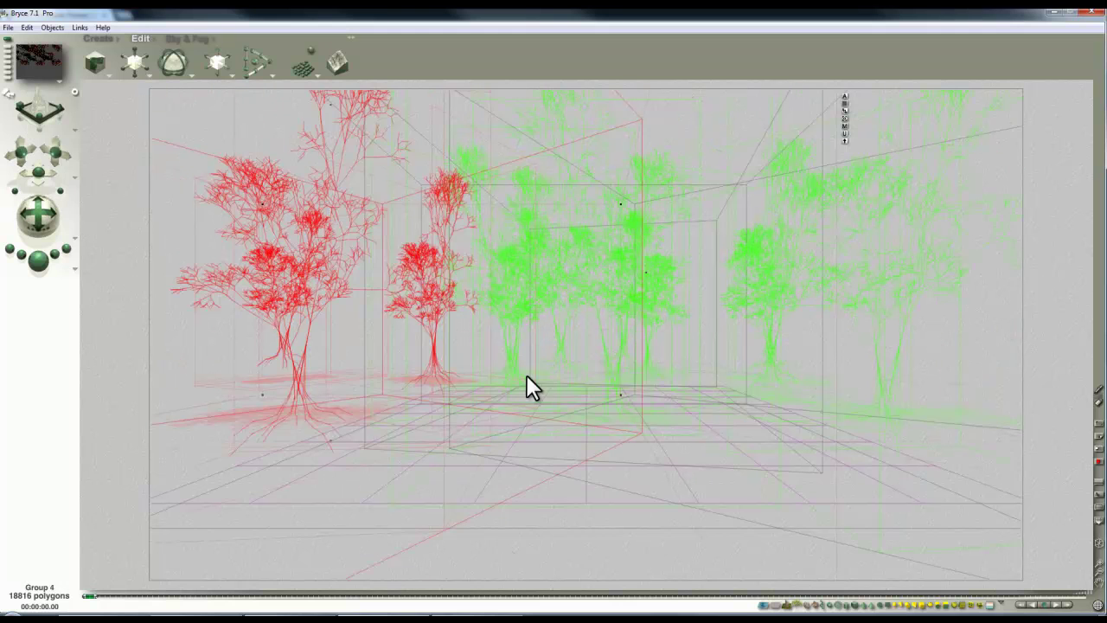
{"action": "left_click", "coordinate": [40, 258]}
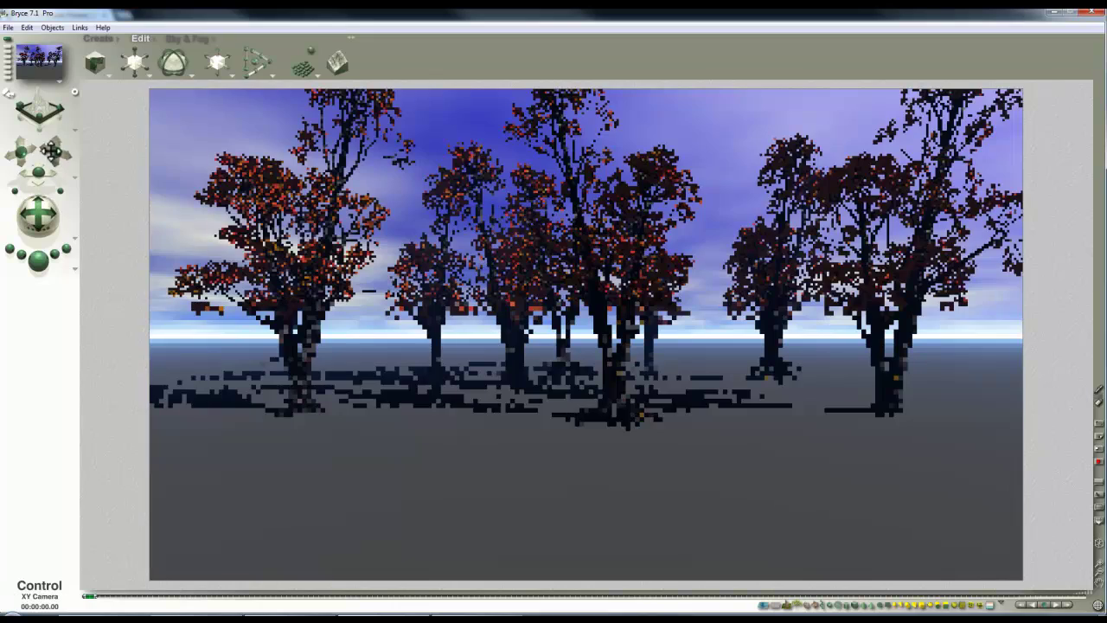
{"action": "left_click_drag", "start_coordinate": [38, 214], "coordinate": [39, 235]}
{"action": "left_click_drag", "start_coordinate": [39, 178], "coordinate": [45, 194]}
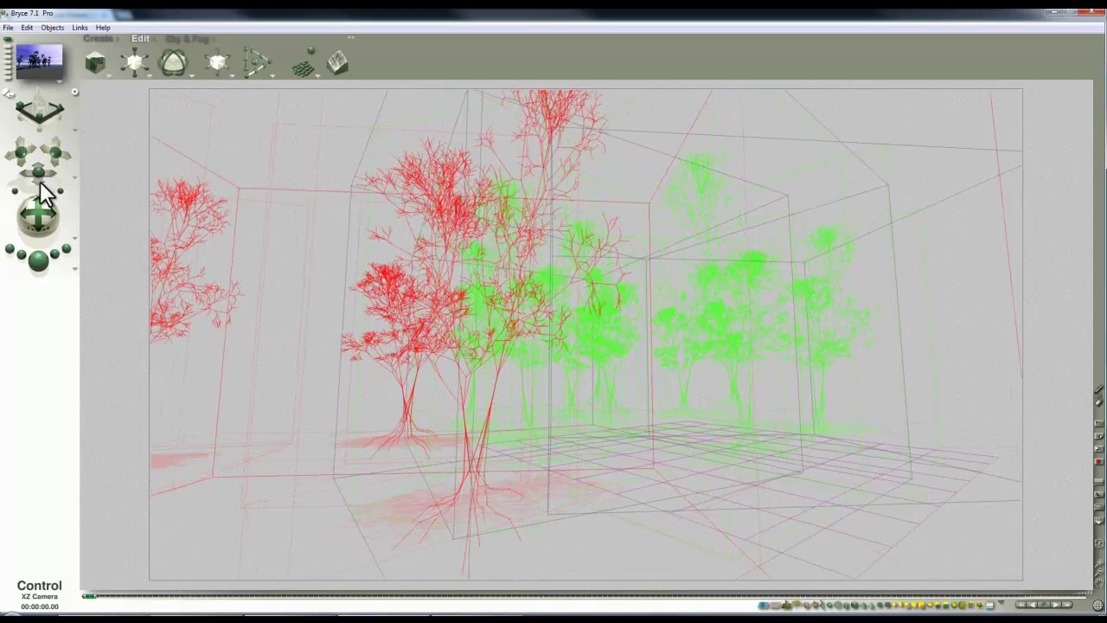
{"action": "left_click", "coordinate": [38, 260]}
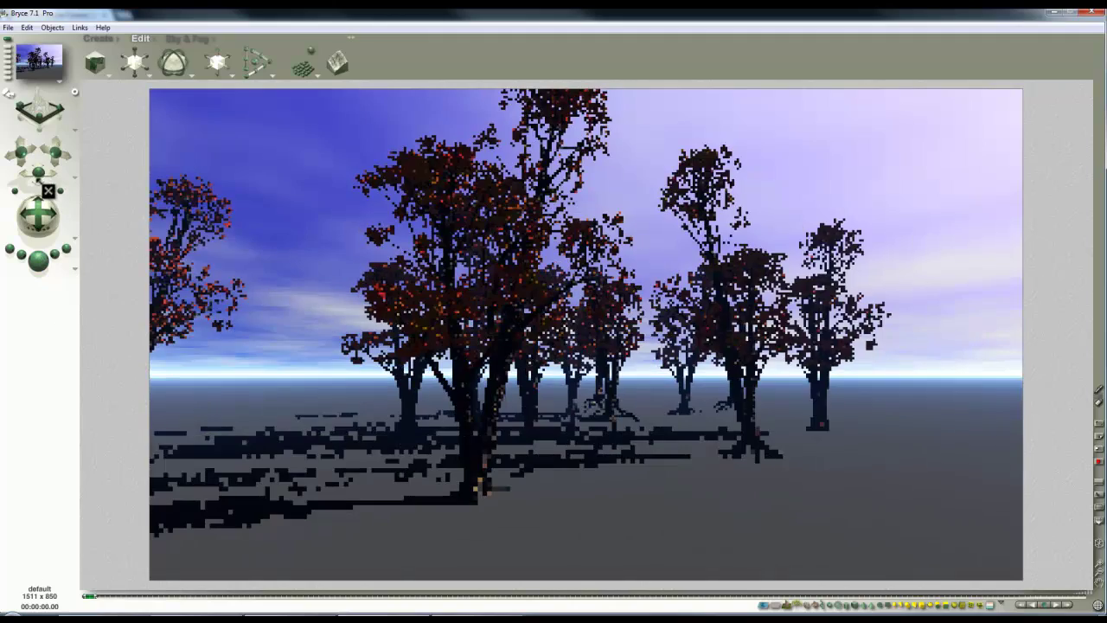
{"action": "left_click_drag", "start_coordinate": [41, 184], "coordinate": [61, 153]}
Step: Ungroup the leftmost group of trees in the top view and reposition one of its trees
{"action": "key", "text": "2"}
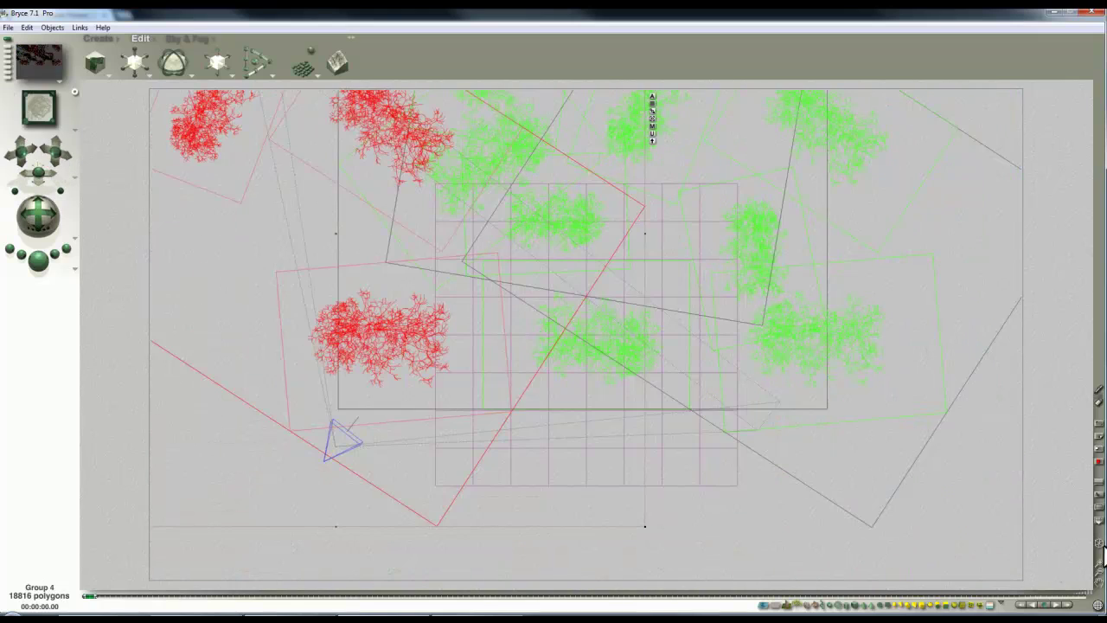
{"action": "left_click", "coordinate": [1098, 573]}
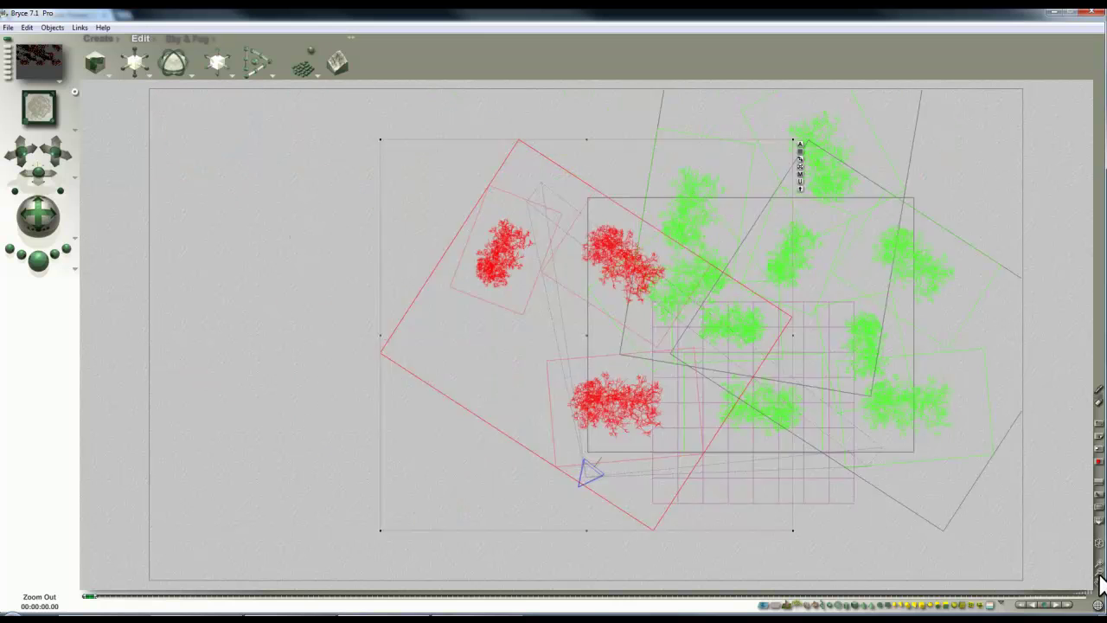
{"action": "left_click", "coordinate": [1098, 572]}
{"action": "left_click", "coordinate": [1098, 573]}
{"action": "right_click", "coordinate": [531, 338]}
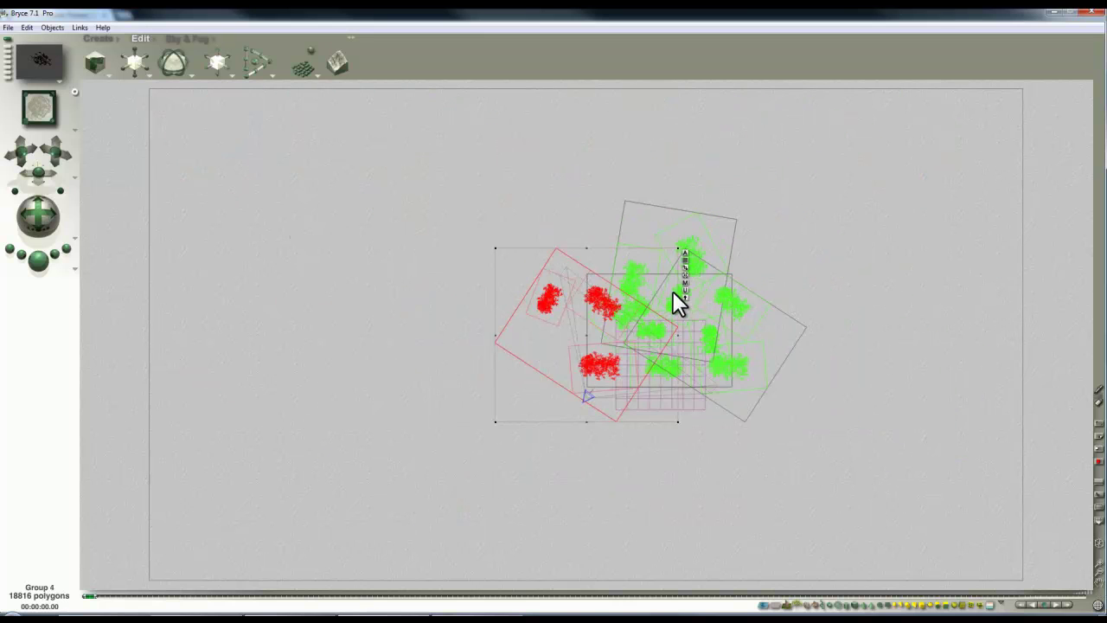
{"action": "left_click", "coordinate": [684, 288]}
{"action": "left_click", "coordinate": [495, 331]}
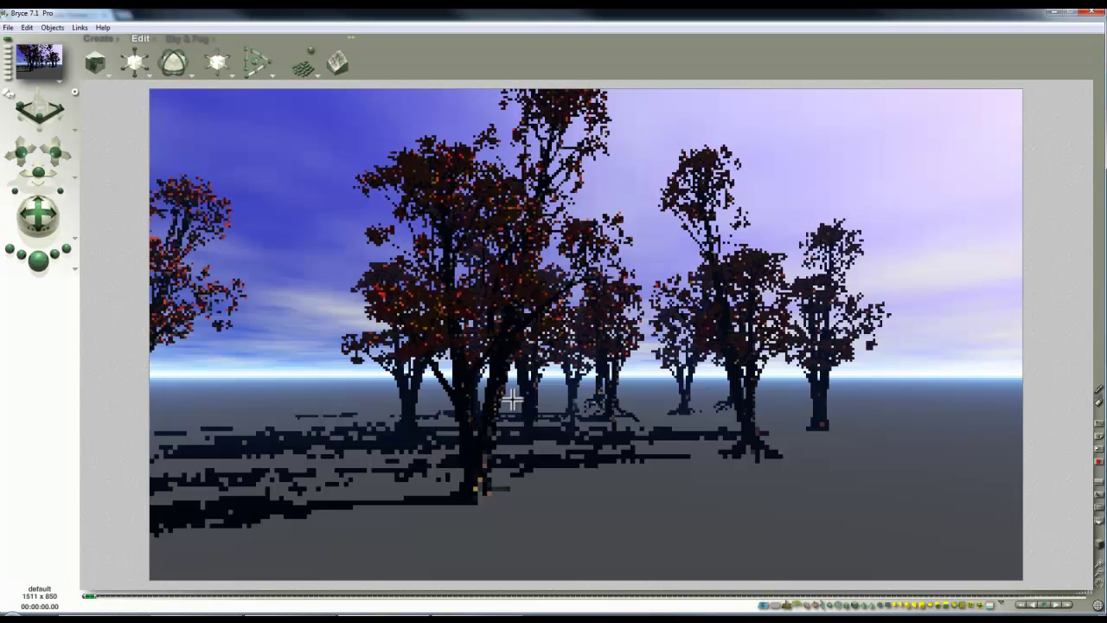
Step: Test-render the rearranged grove and move the camera to refine the framing of the trees
{"action": "left_click", "coordinate": [39, 260]}
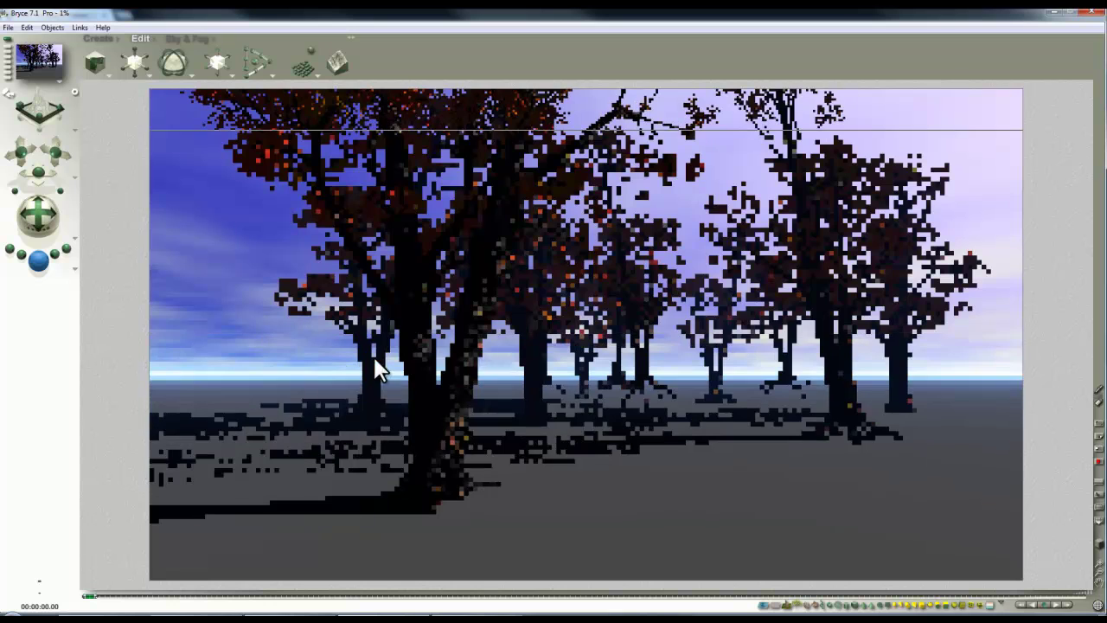
{"action": "left_click", "coordinate": [578, 298]}
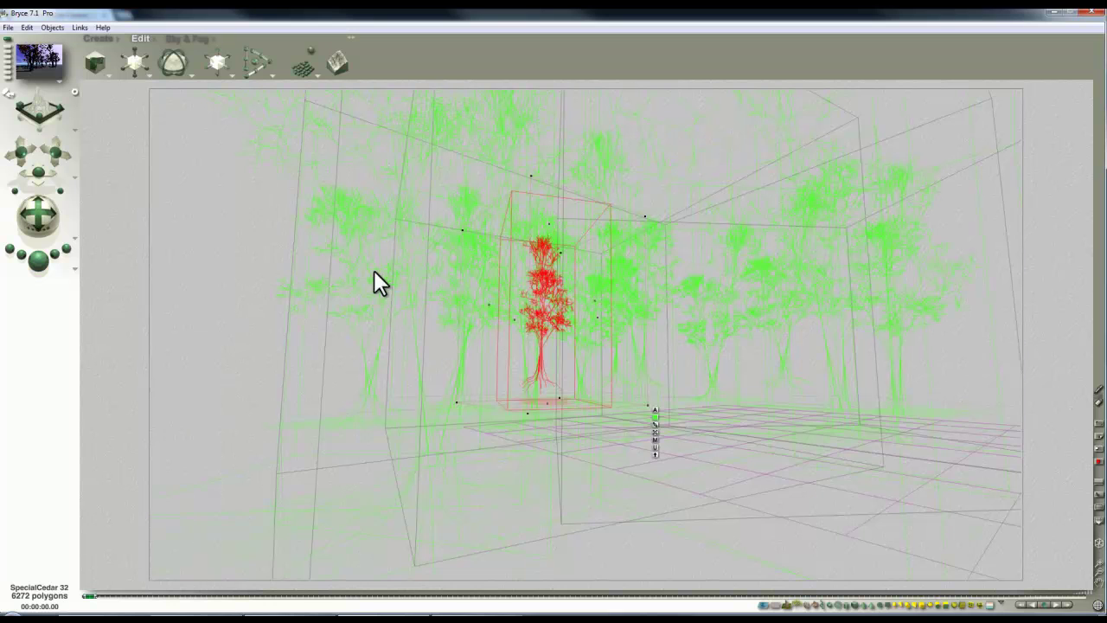
{"action": "left_click_drag", "start_coordinate": [59, 190], "coordinate": [44, 229]}
Step: Reduce the document's render resolution to 889 x 500 in the document setup
{"action": "left_click", "coordinate": [9, 27]}
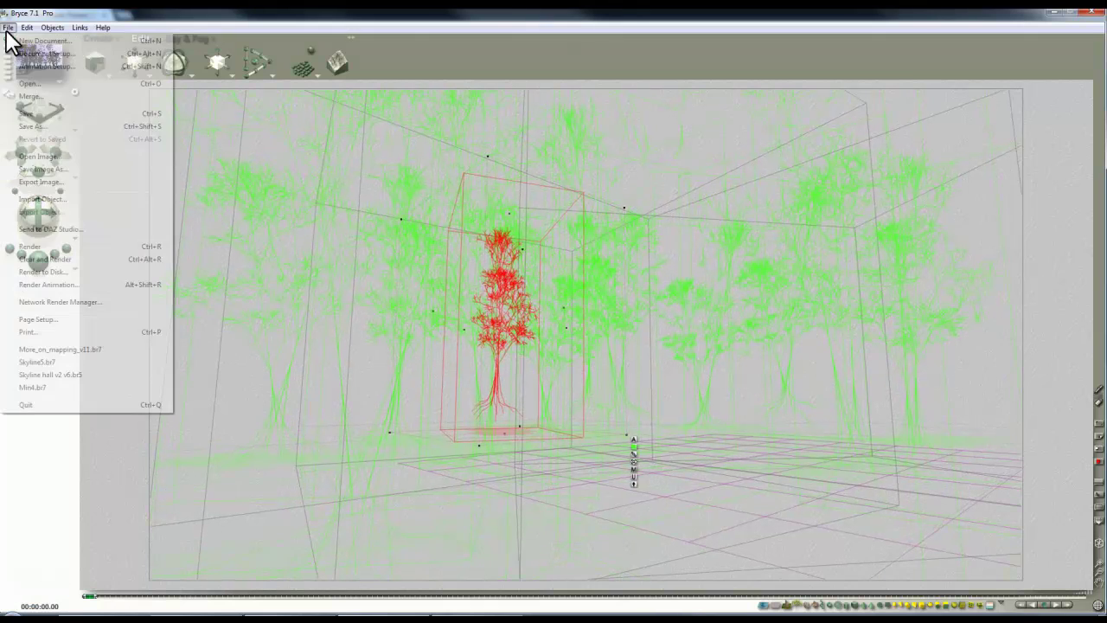
{"action": "left_click", "coordinate": [31, 53]}
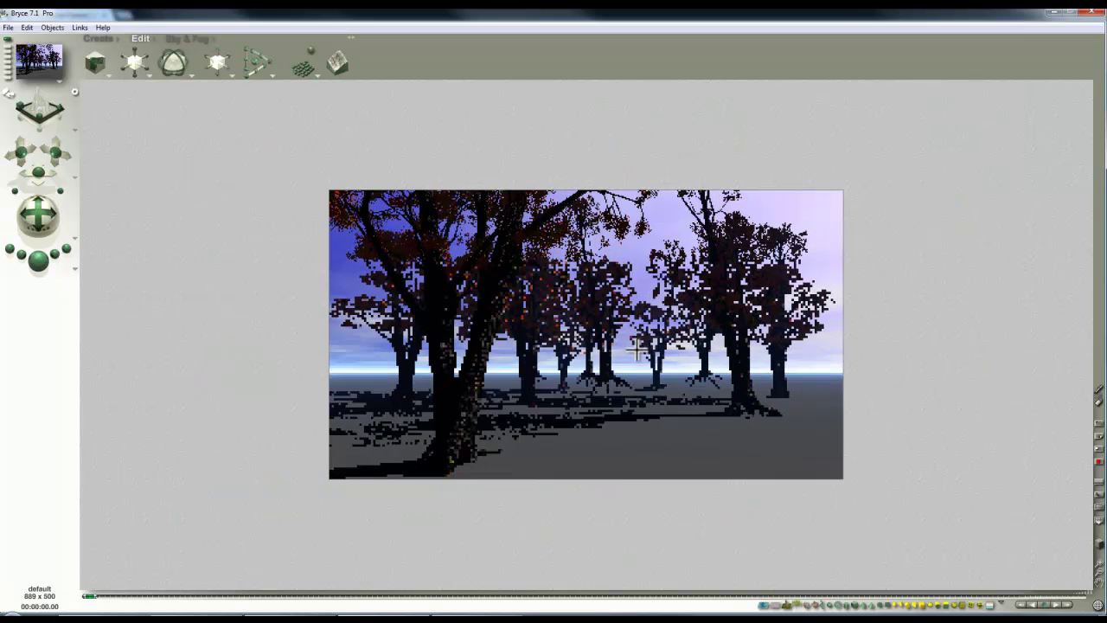
{"action": "key", "text": "Escape"}
Step: Select all the trees together in a side view and enlarge them slightly
{"action": "key", "text": "3"}
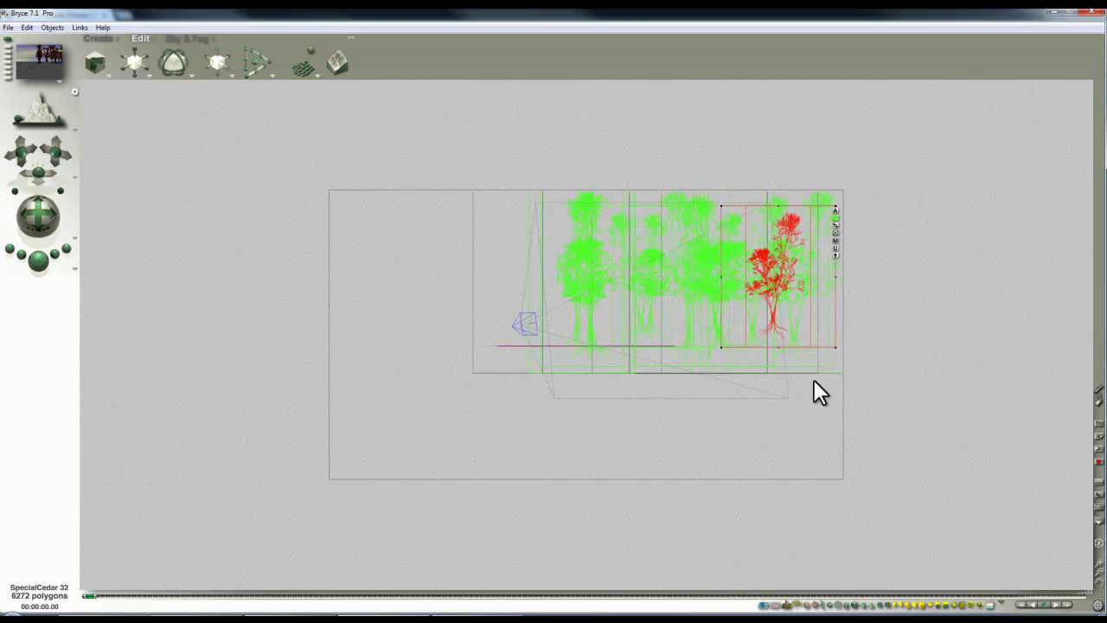
{"action": "left_click", "coordinate": [1099, 585]}
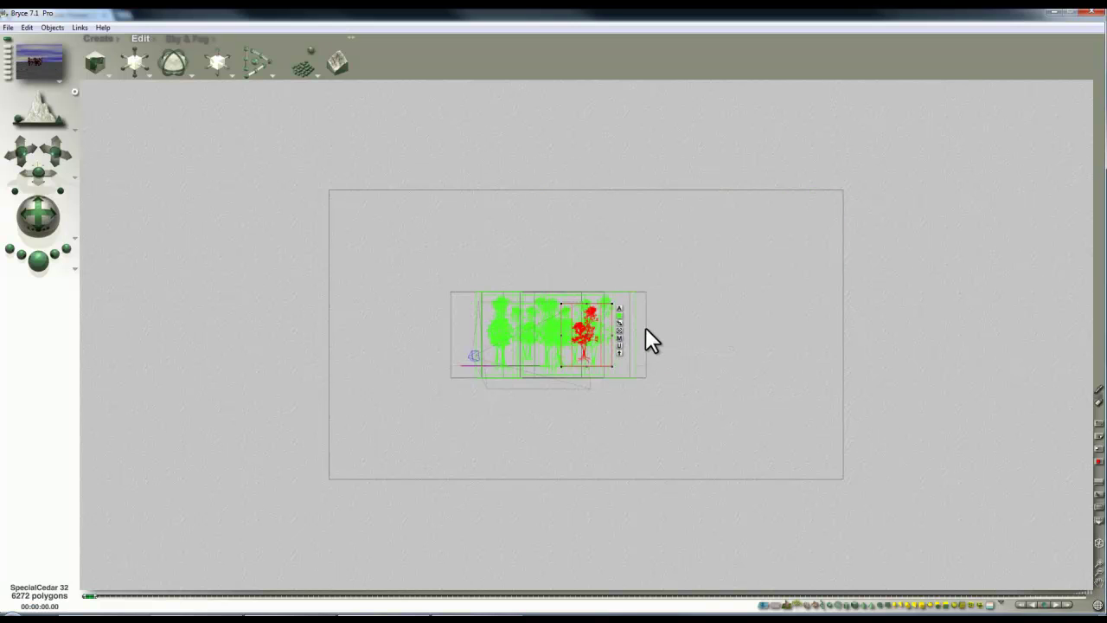
{"action": "left_click", "coordinate": [729, 356]}
{"action": "left_click_drag", "start_coordinate": [717, 346], "coordinate": [467, 261]}
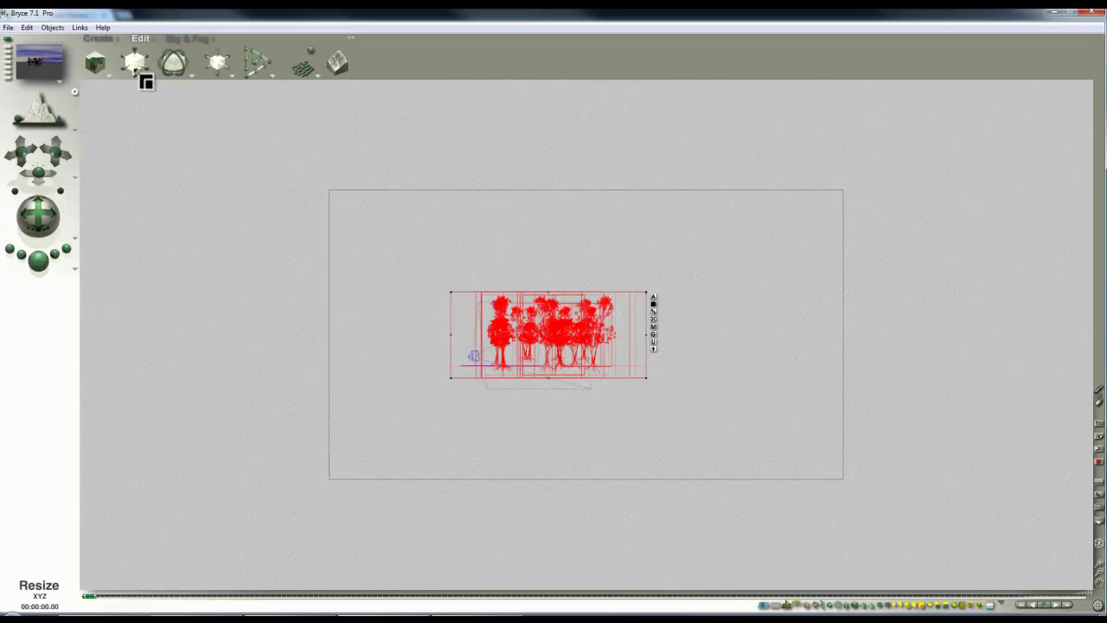
{"action": "left_click_drag", "start_coordinate": [135, 73], "coordinate": [147, 75]}
{"action": "key", "text": "1"}
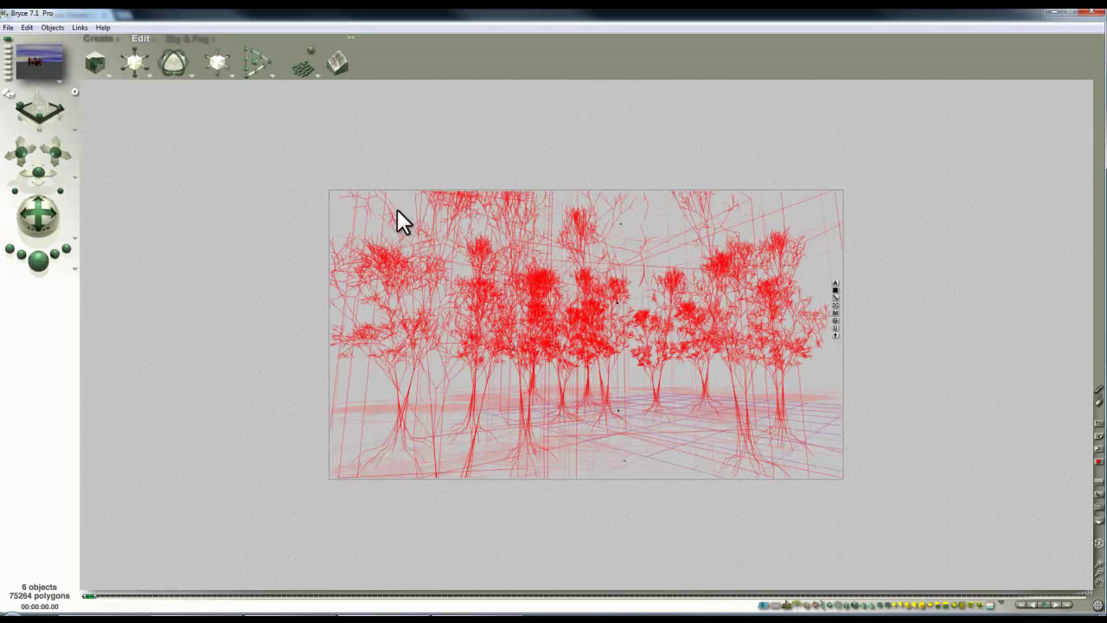
Step: Preview-render the enlarged trees, stretch them slightly taller, and render the scene again
{"action": "left_click", "coordinate": [38, 262]}
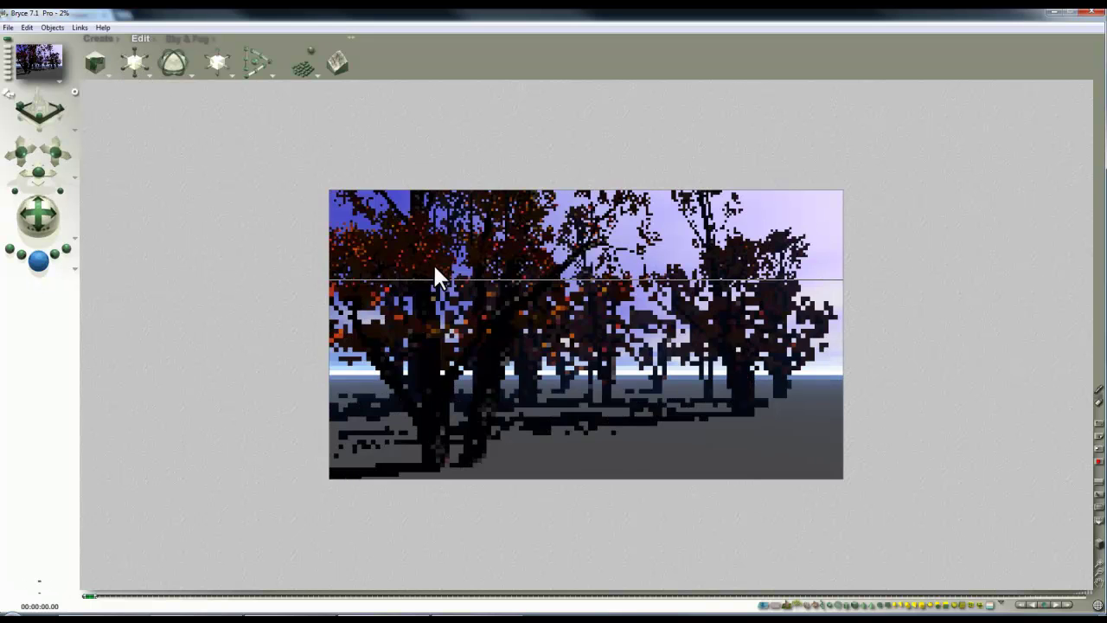
{"action": "key", "text": "Escape"}
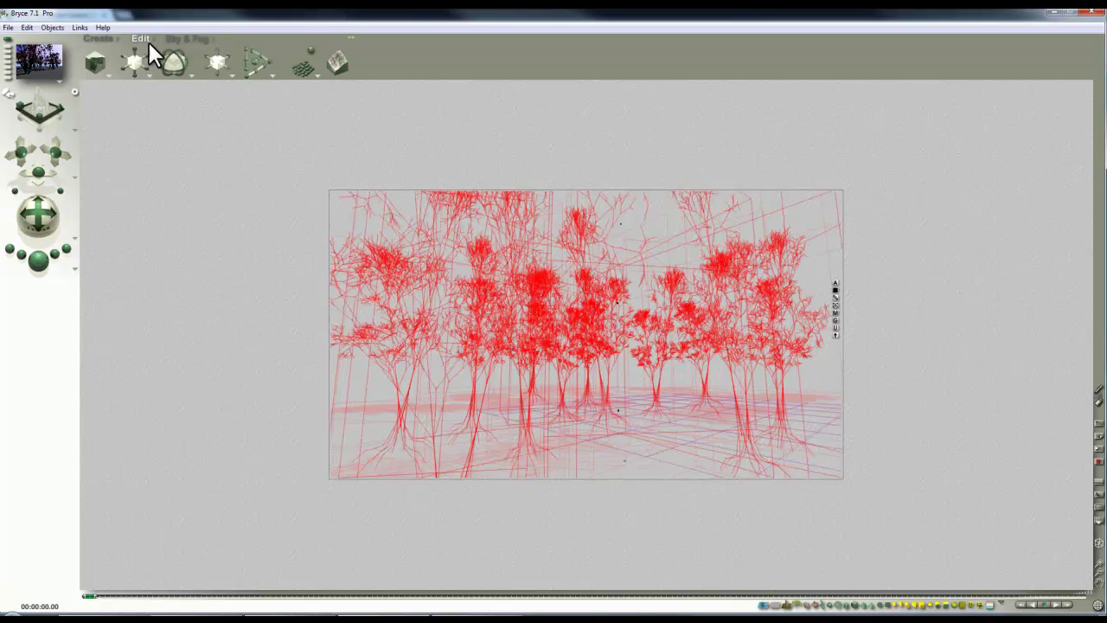
{"action": "left_click", "coordinate": [39, 262]}
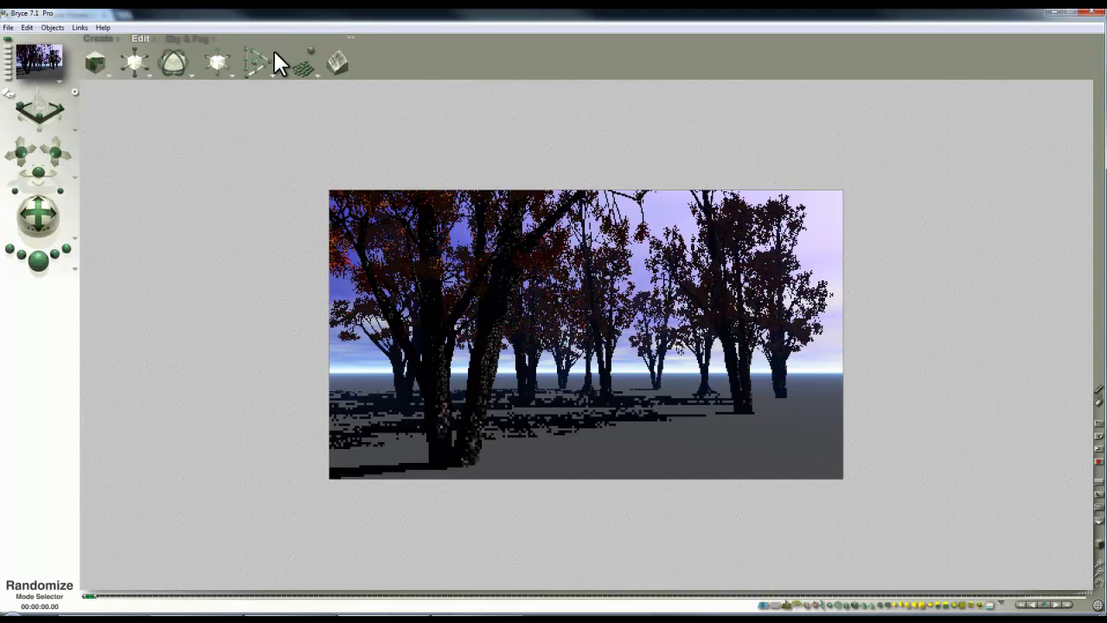
Step: Reposition the sun behind the trees so their shadows fall toward the camera, and render the backlit scene
{"action": "left_click", "coordinate": [190, 38]}
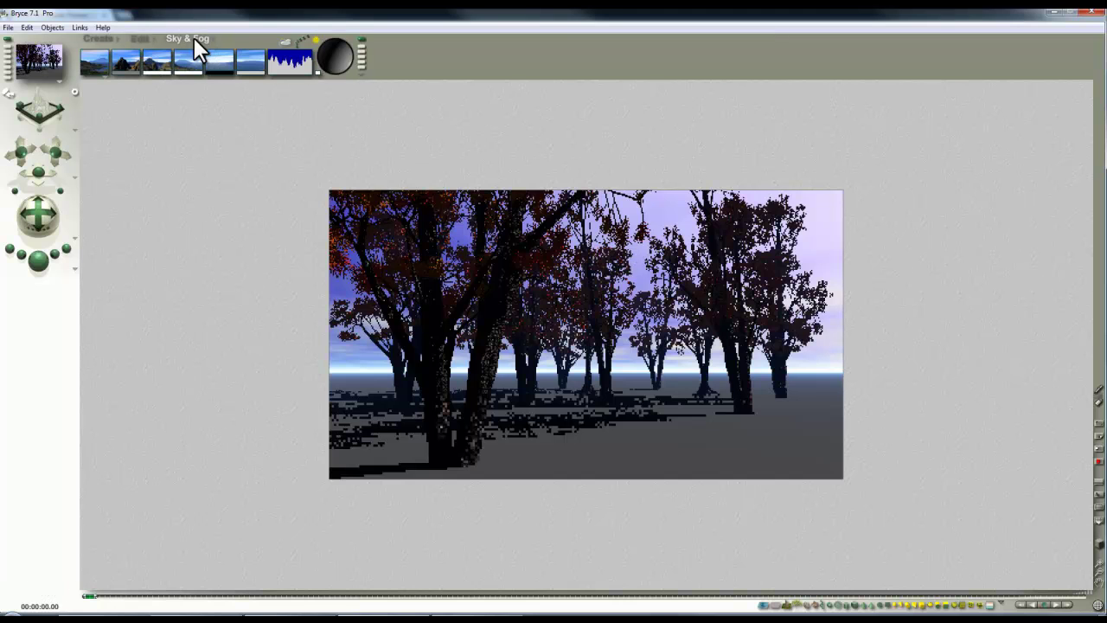
{"action": "left_click", "coordinate": [338, 58]}
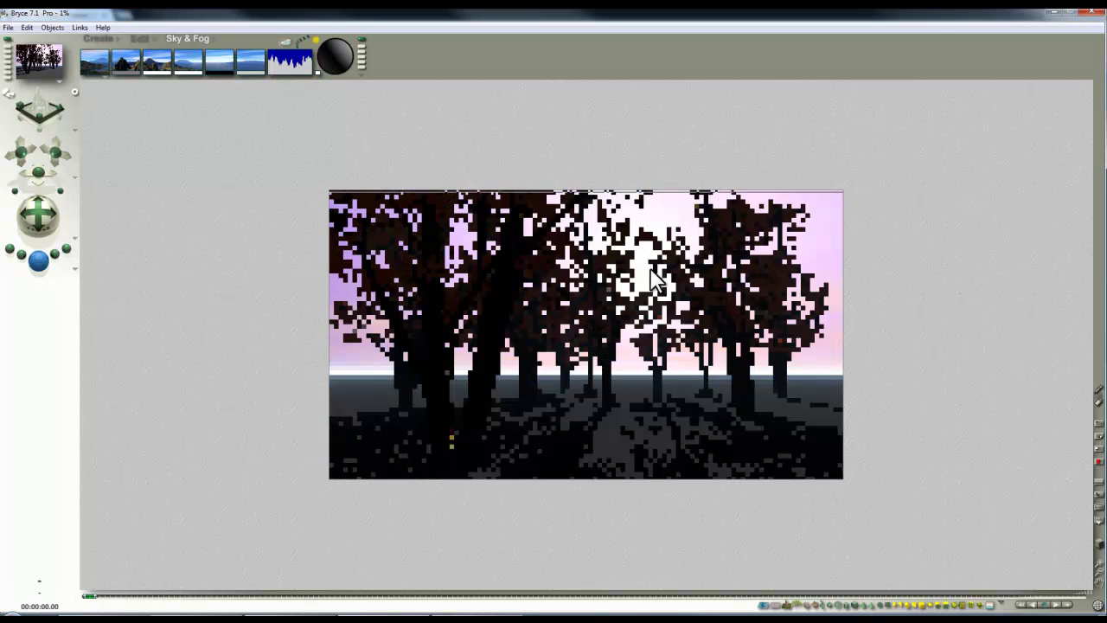
{"action": "key", "text": "Escape"}
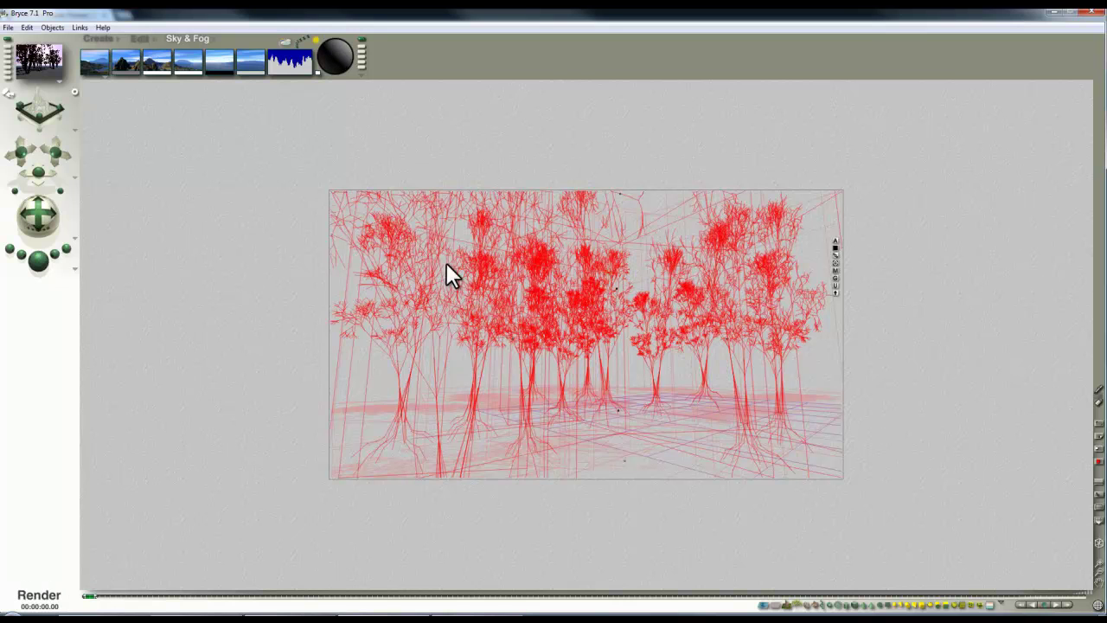
{"action": "key", "text": "ctrl+r"}
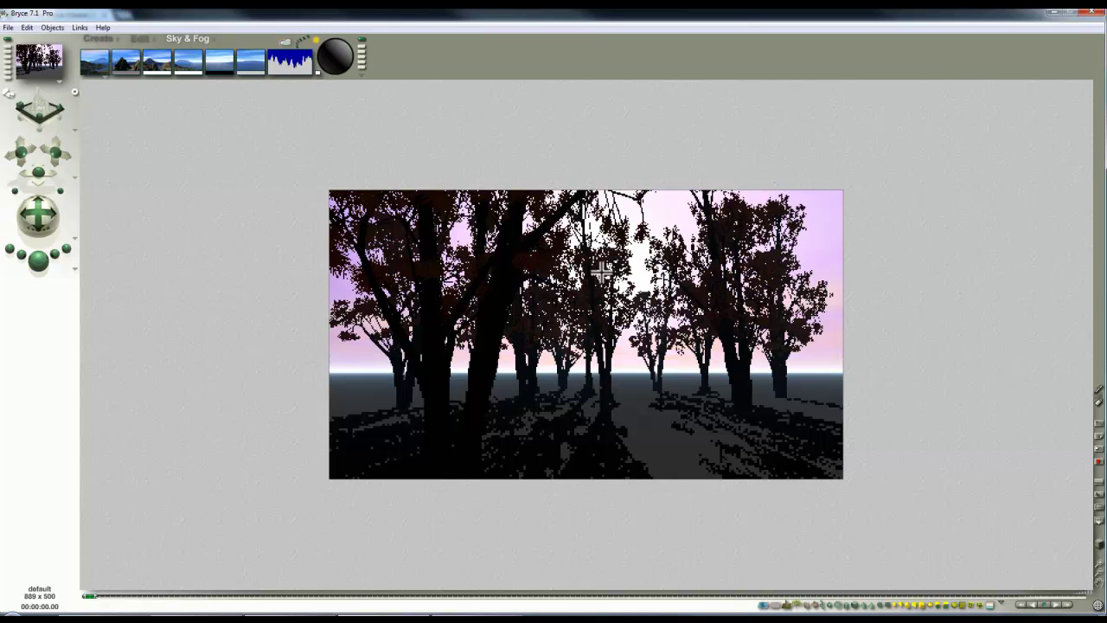
Step: Set the volumetric material's Quality/Speed to 80 and enable Receive Shadows in its material options
{"action": "left_click", "coordinate": [90, 41]}
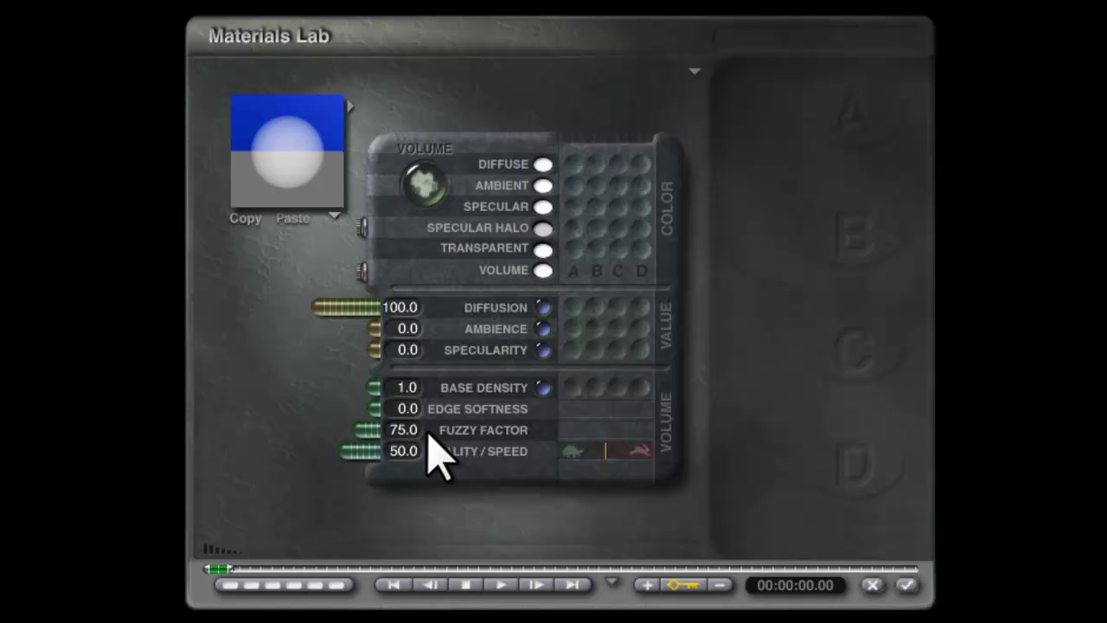
{"action": "left_click", "coordinate": [396, 452]}
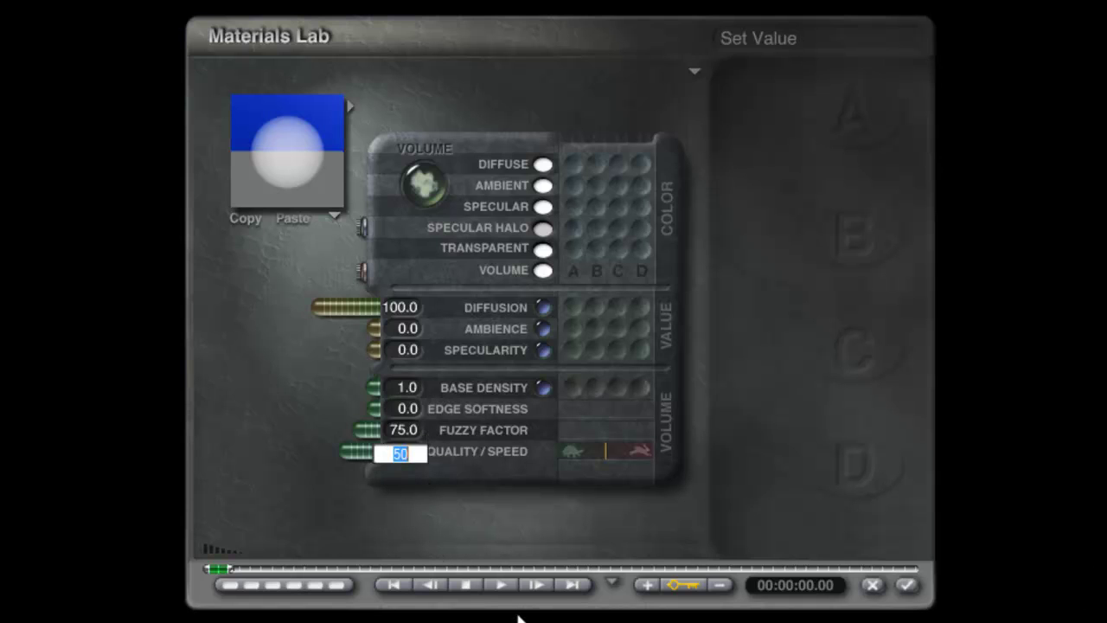
{"action": "type", "text": "80"}
{"action": "key", "text": "Return"}
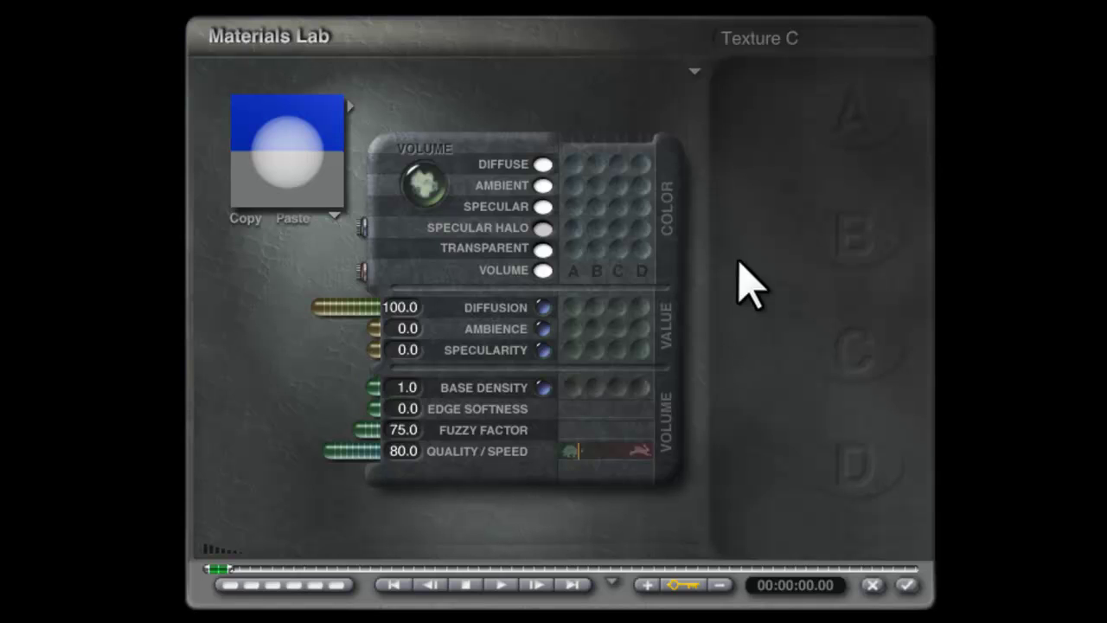
{"action": "left_click", "coordinate": [695, 72]}
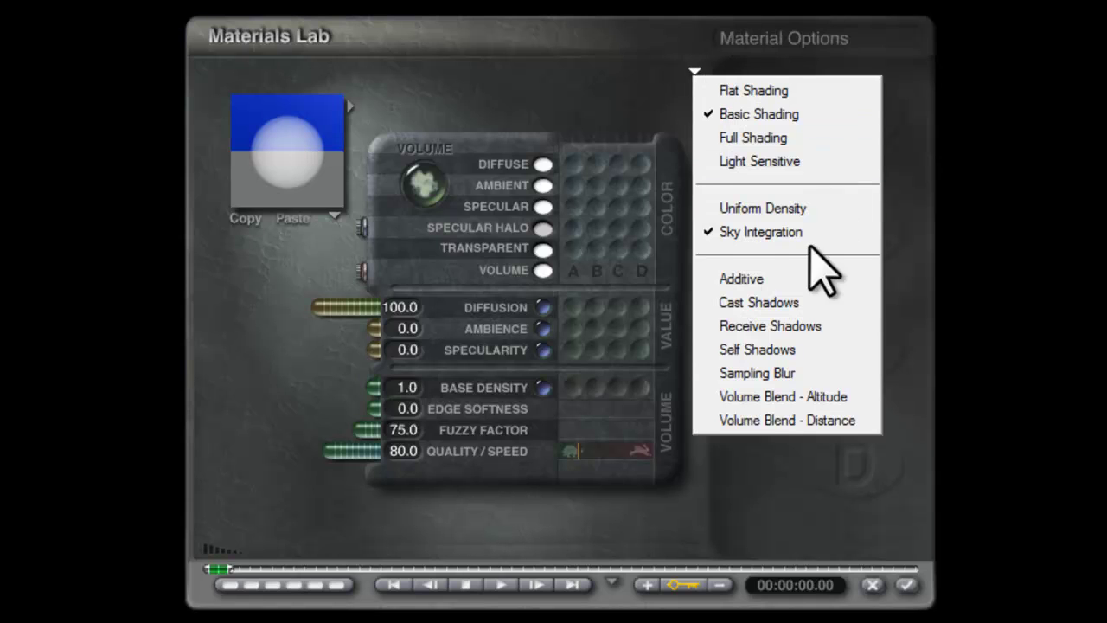
{"action": "left_click", "coordinate": [761, 327]}
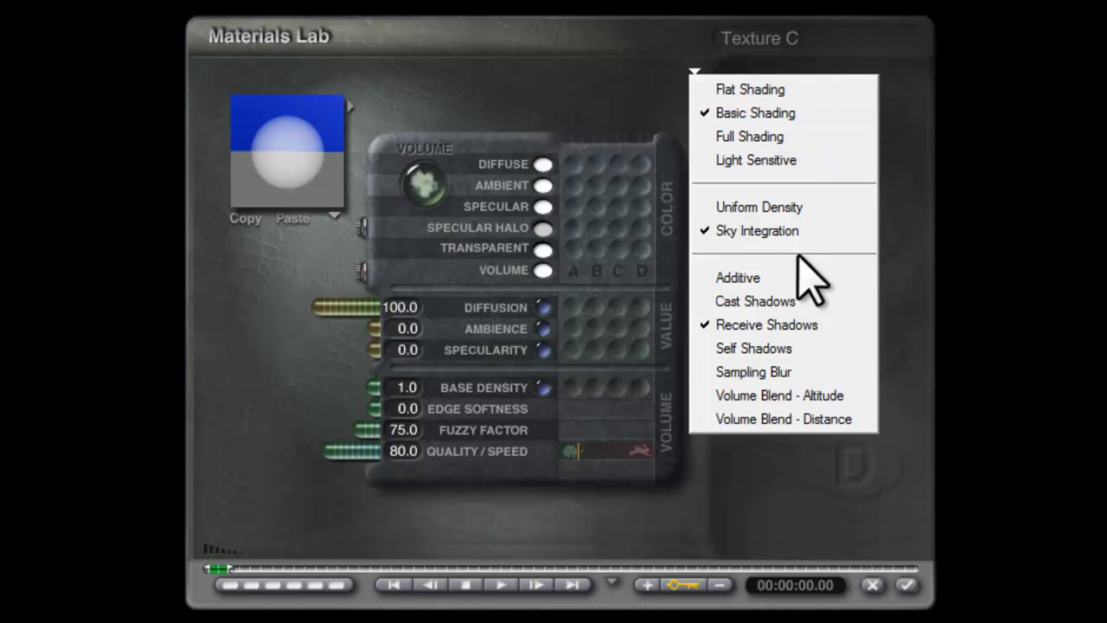
{"action": "left_click", "coordinate": [909, 338]}
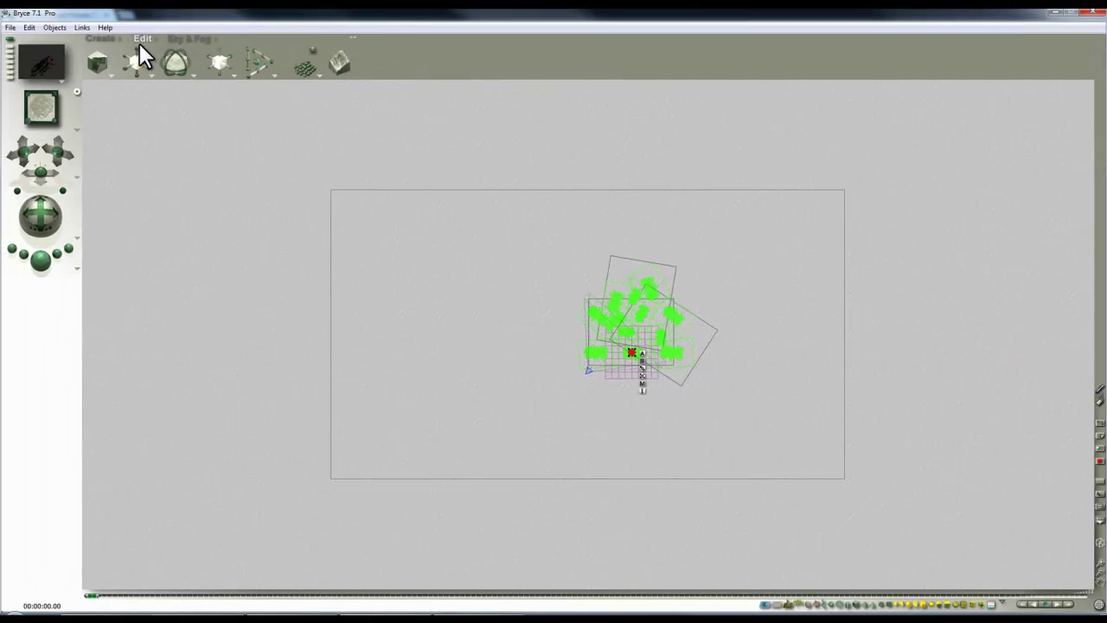
Step: Enlarge the volumetric sphere and reposition it in the top and side views so it encloses all the trees and the camera
{"action": "left_click_drag", "start_coordinate": [138, 64], "coordinate": [429, 283]}
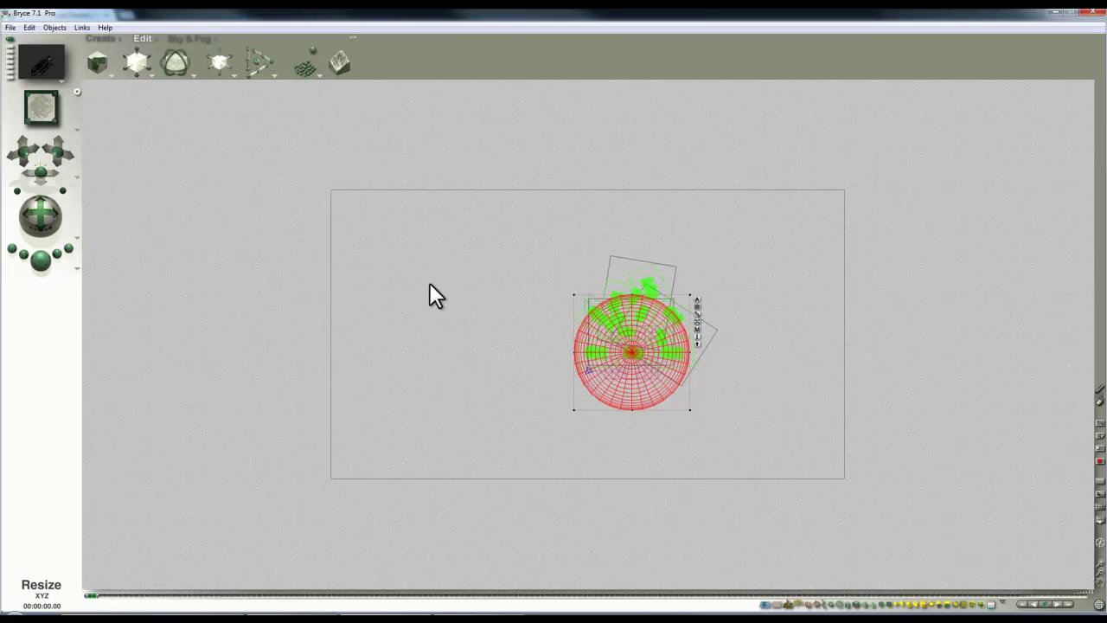
{"action": "left_click_drag", "start_coordinate": [653, 391], "coordinate": [660, 365]}
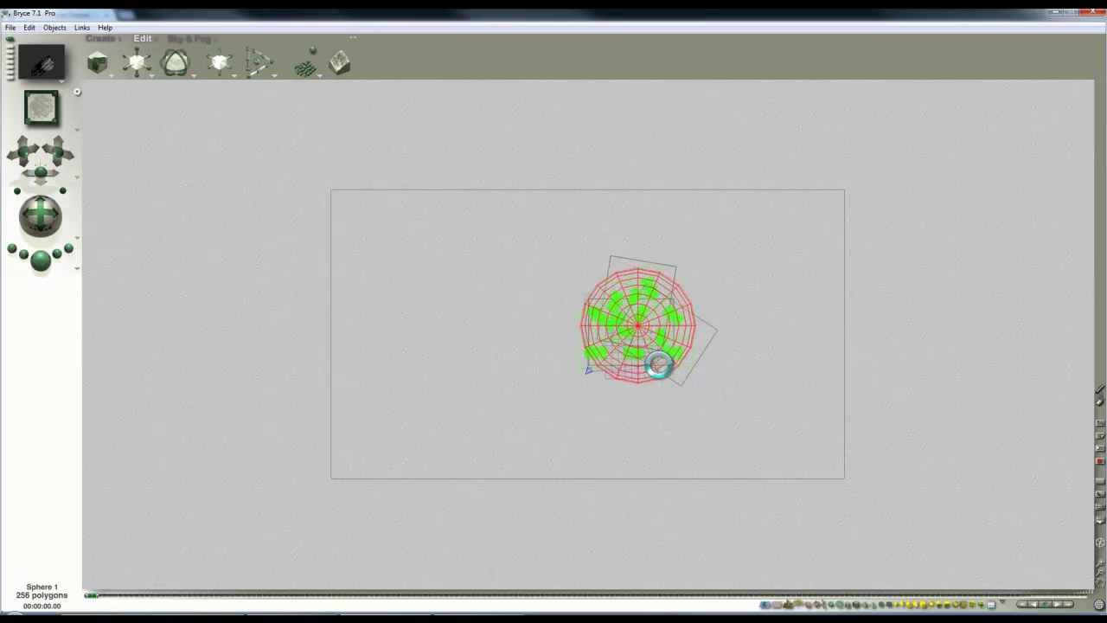
{"action": "left_click", "coordinate": [138, 60]}
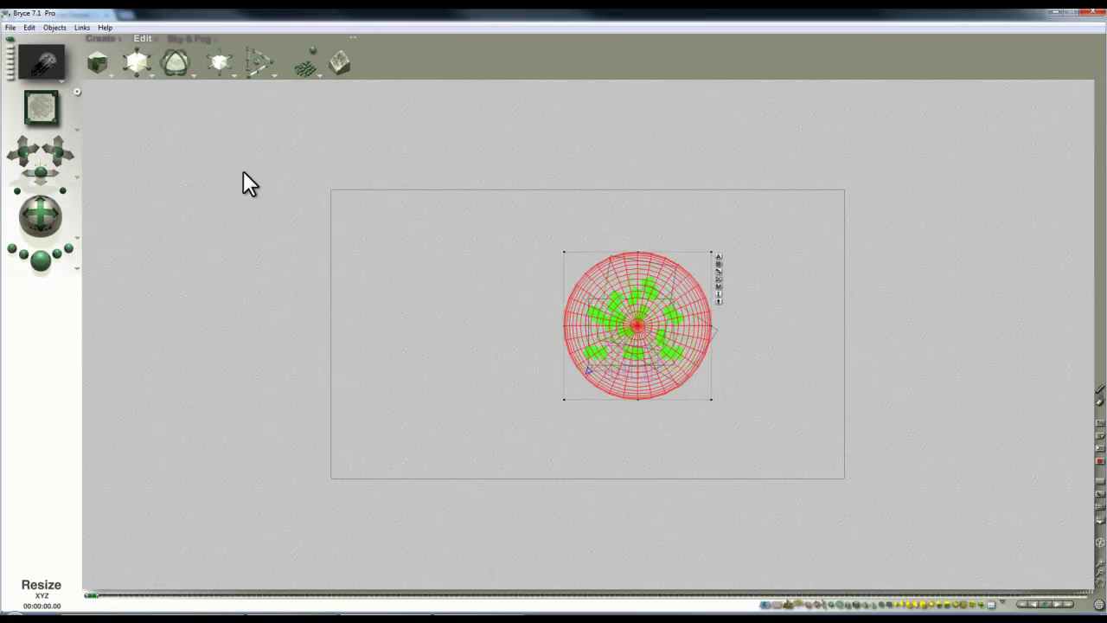
{"action": "key", "text": "3"}
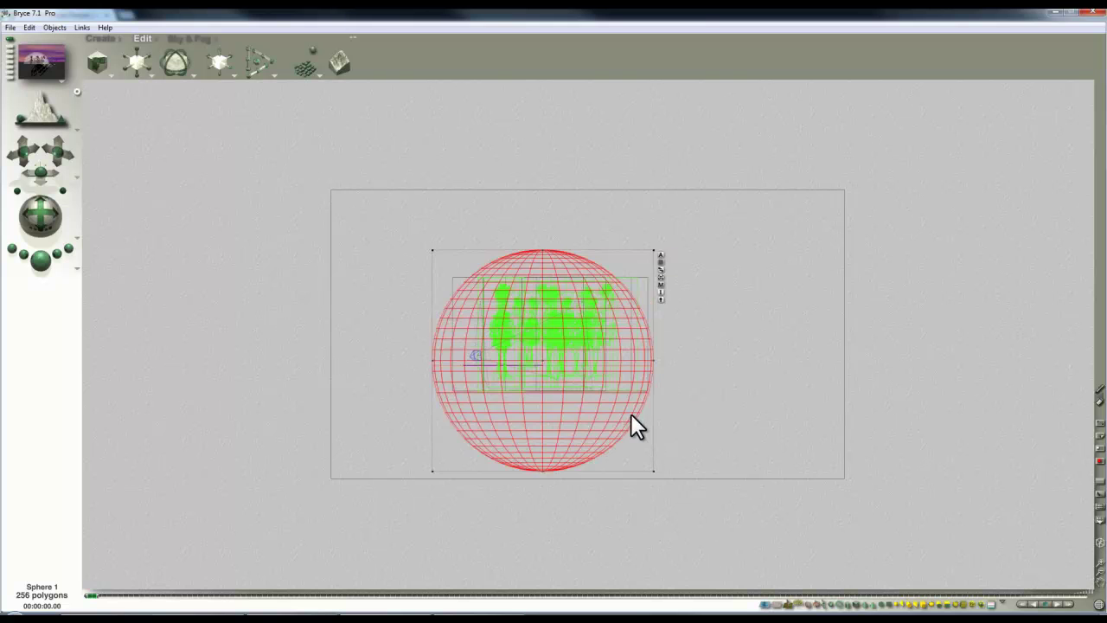
{"action": "left_click_drag", "start_coordinate": [630, 413], "coordinate": [608, 378]}
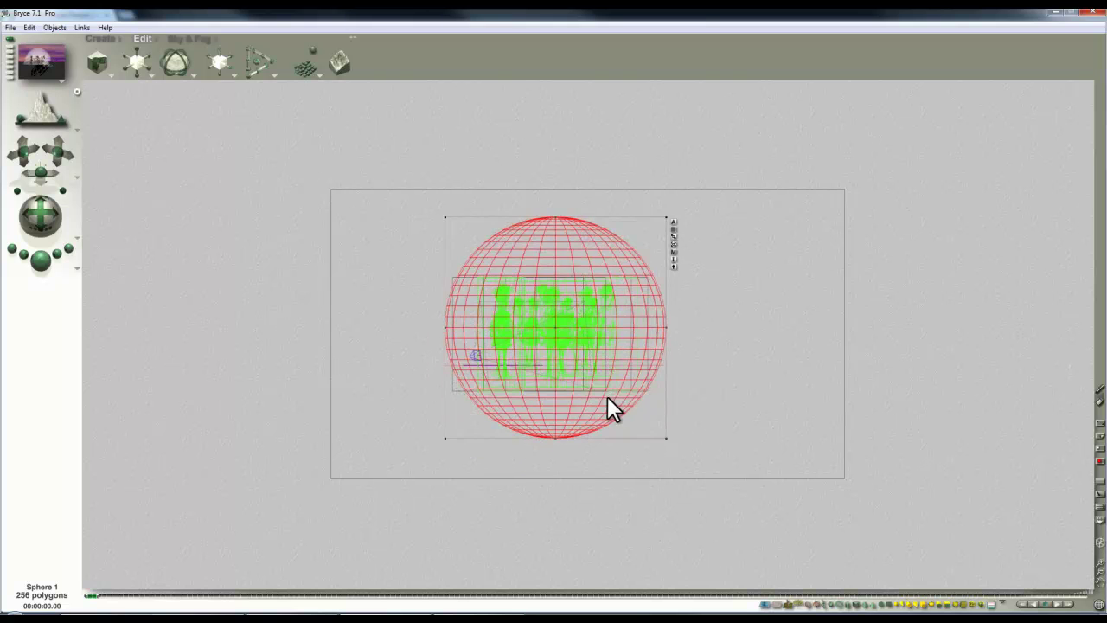
Step: Return to the camera view, start rendering the volumetric scene, and stop after a rough preview
{"action": "key", "text": "1"}
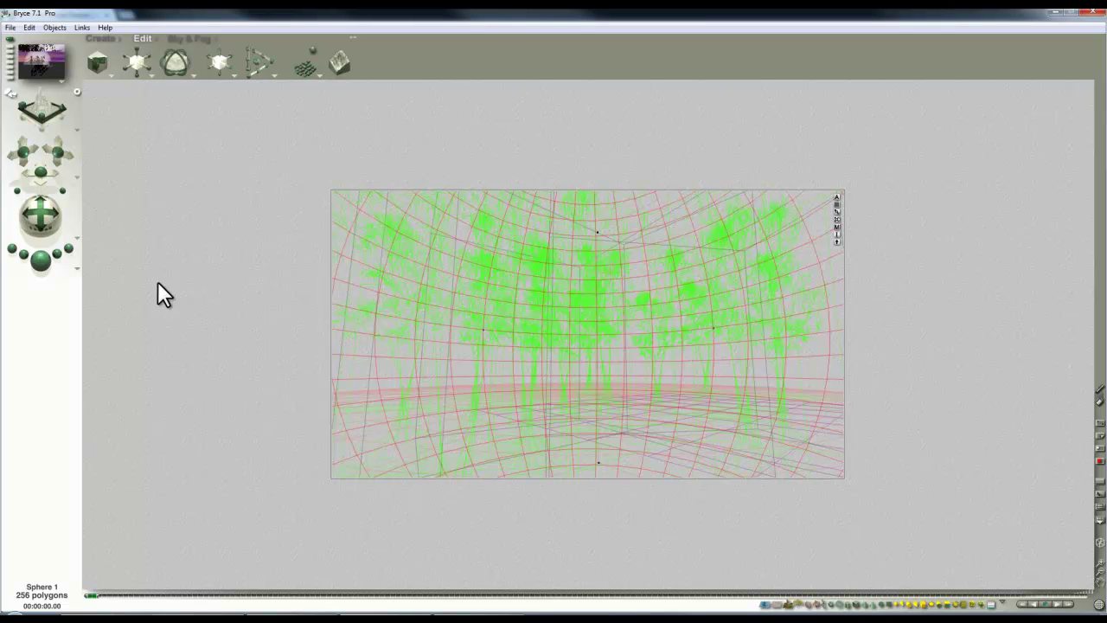
{"action": "left_click", "coordinate": [40, 259]}
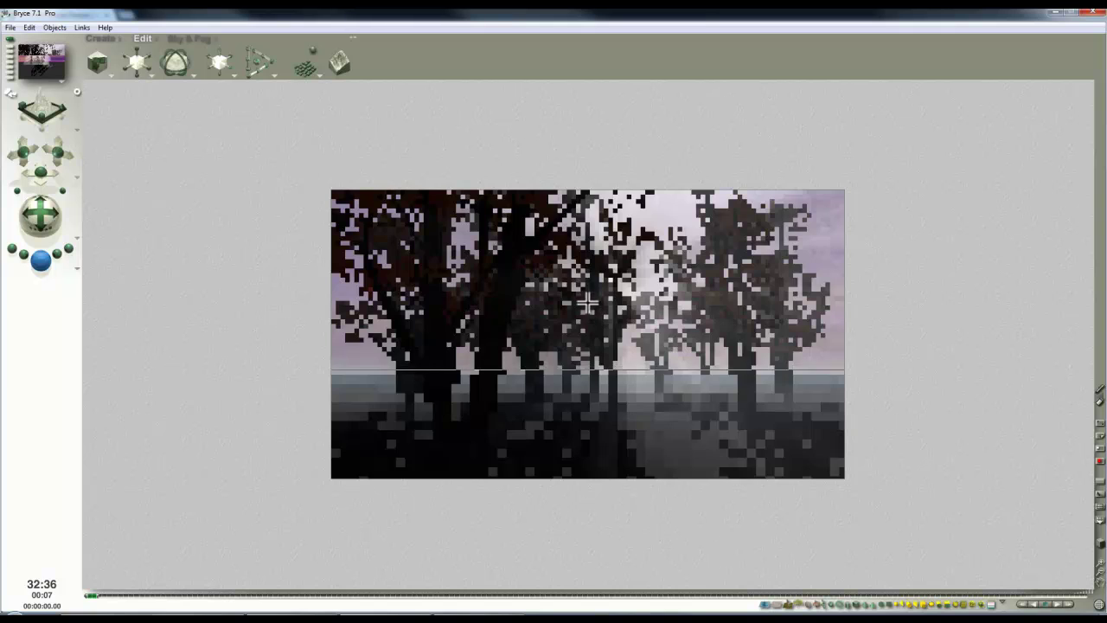
{"action": "left_click", "coordinate": [634, 292]}
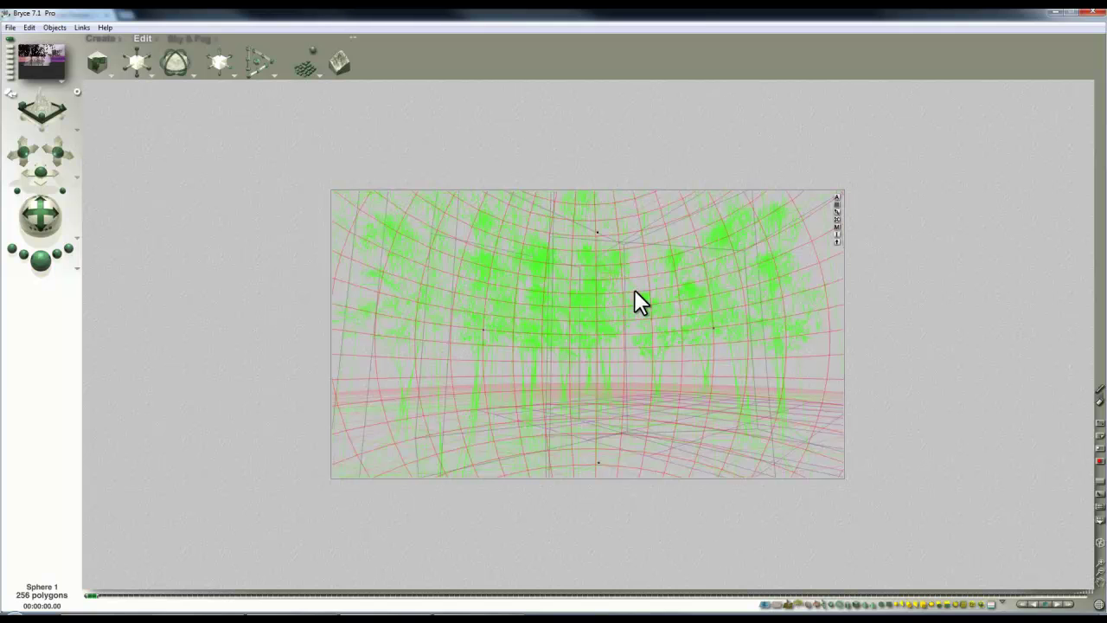
Step: Set the sun's diffuse intensity to 200 in the Sky Lab
{"action": "left_click", "coordinate": [192, 39]}
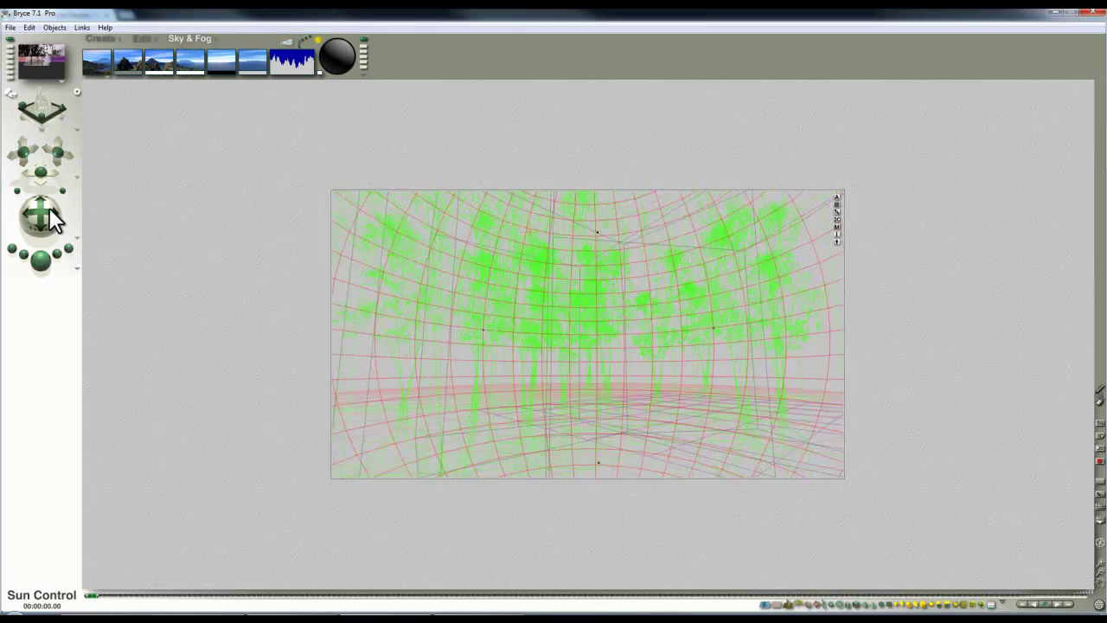
{"action": "left_click", "coordinate": [42, 260]}
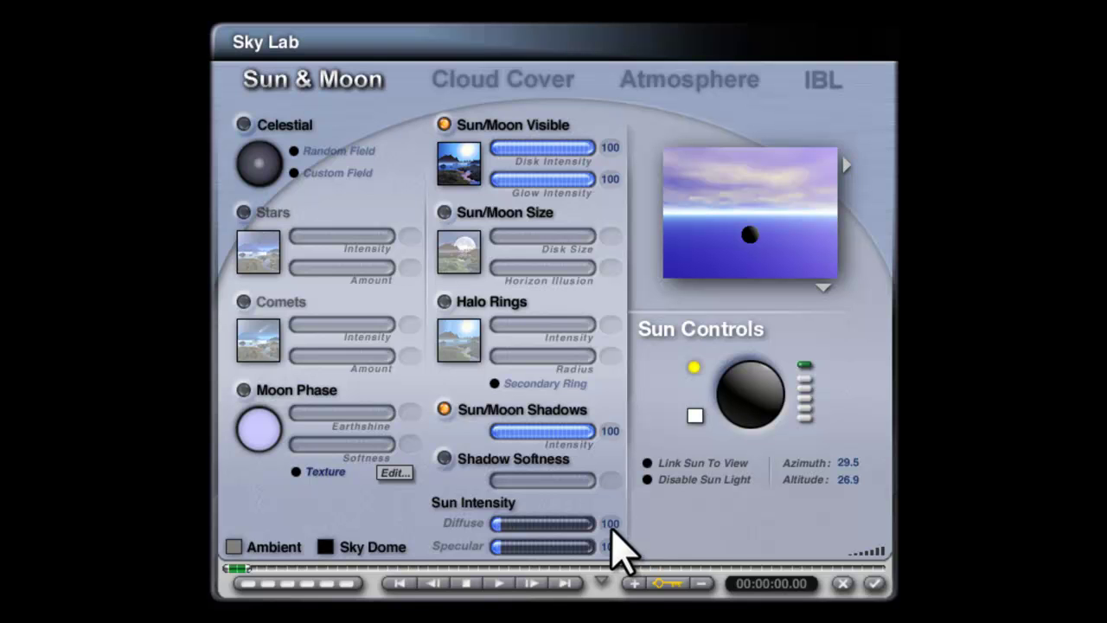
{"action": "left_click", "coordinate": [610, 524]}
{"action": "type", "text": "200"}
{"action": "key", "text": "Return"}
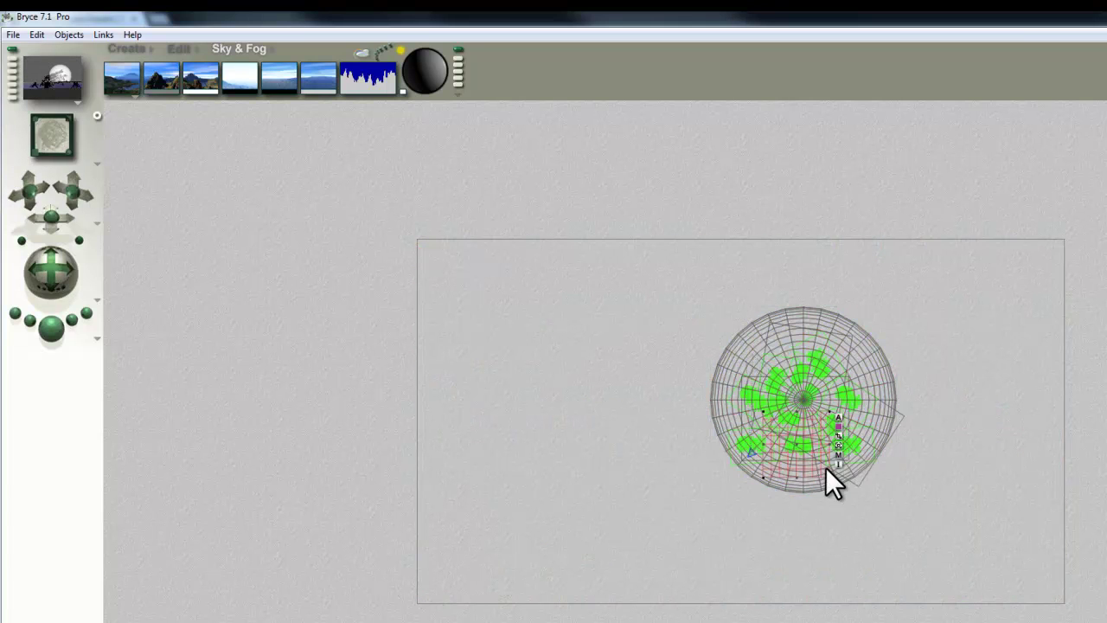
Step: Move the plane sideways, mostly clear of the sphere, and set its material's diffusion to 50
{"action": "left_click_drag", "start_coordinate": [809, 474], "coordinate": [697, 464]}
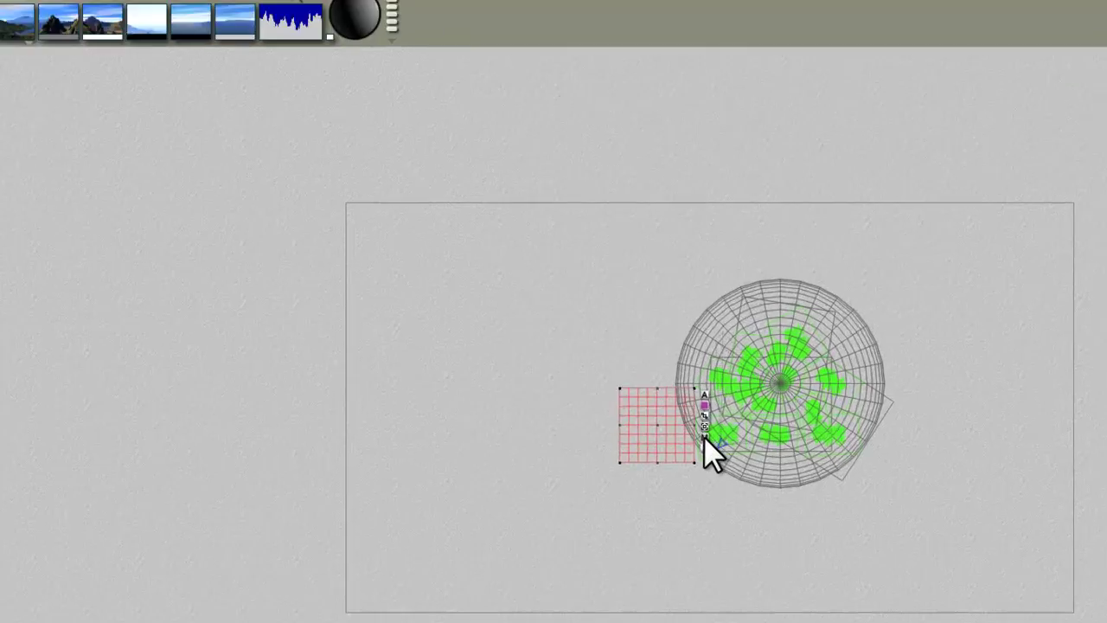
{"action": "left_click", "coordinate": [737, 456]}
{"action": "left_click", "coordinate": [399, 316]}
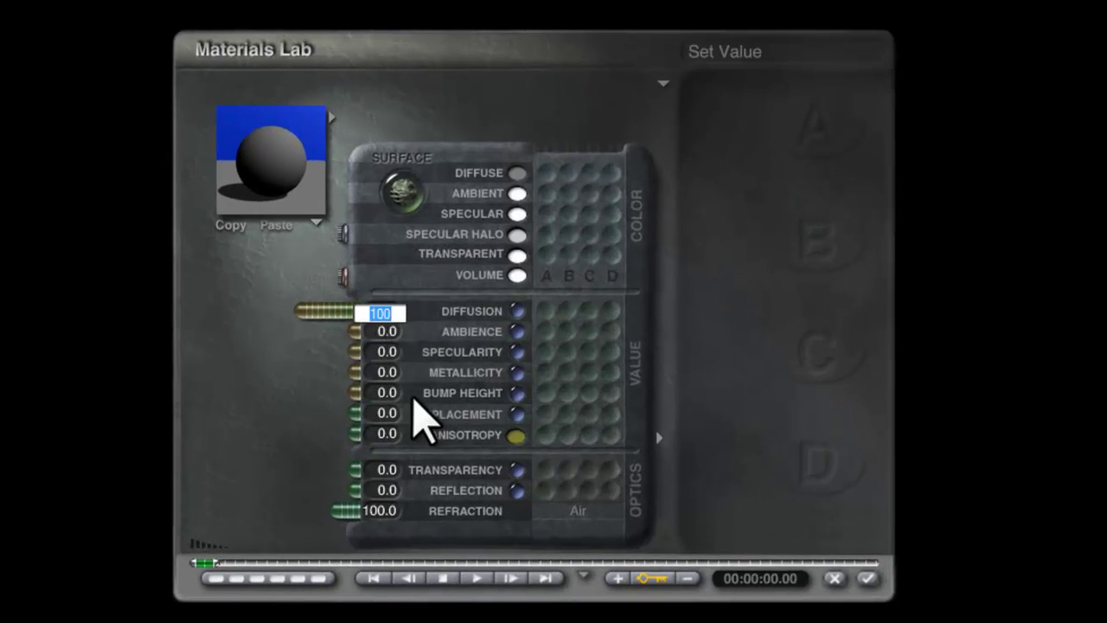
{"action": "type", "text": "50"}
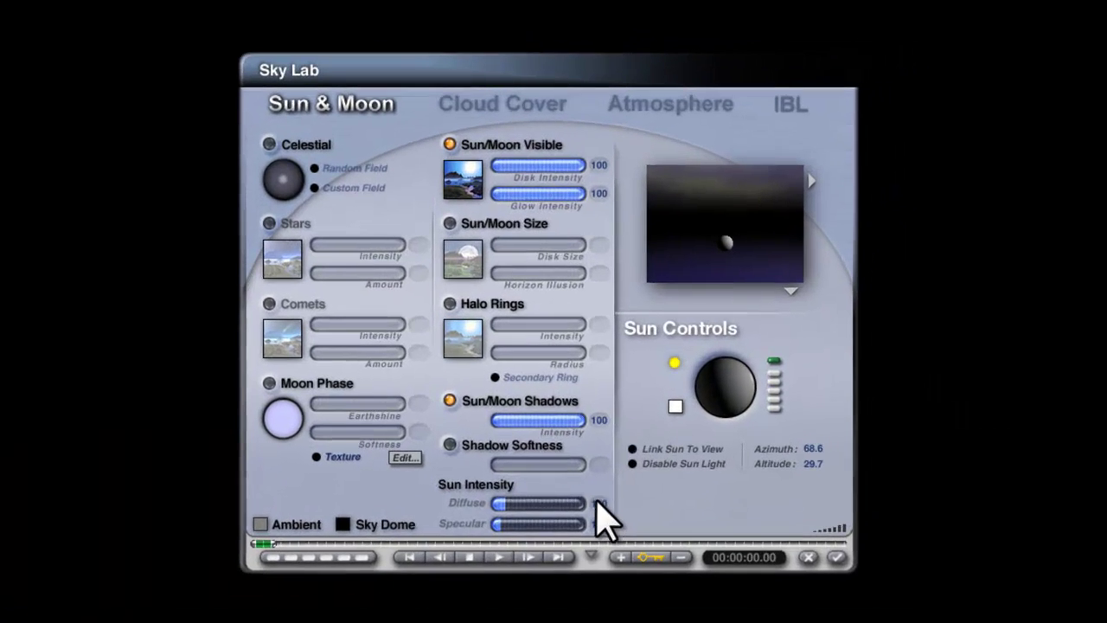
Step: Enter a new diffuse sun intensity in the Sky Lab
{"action": "type", "text": "00"}
{"action": "key", "text": "Return"}
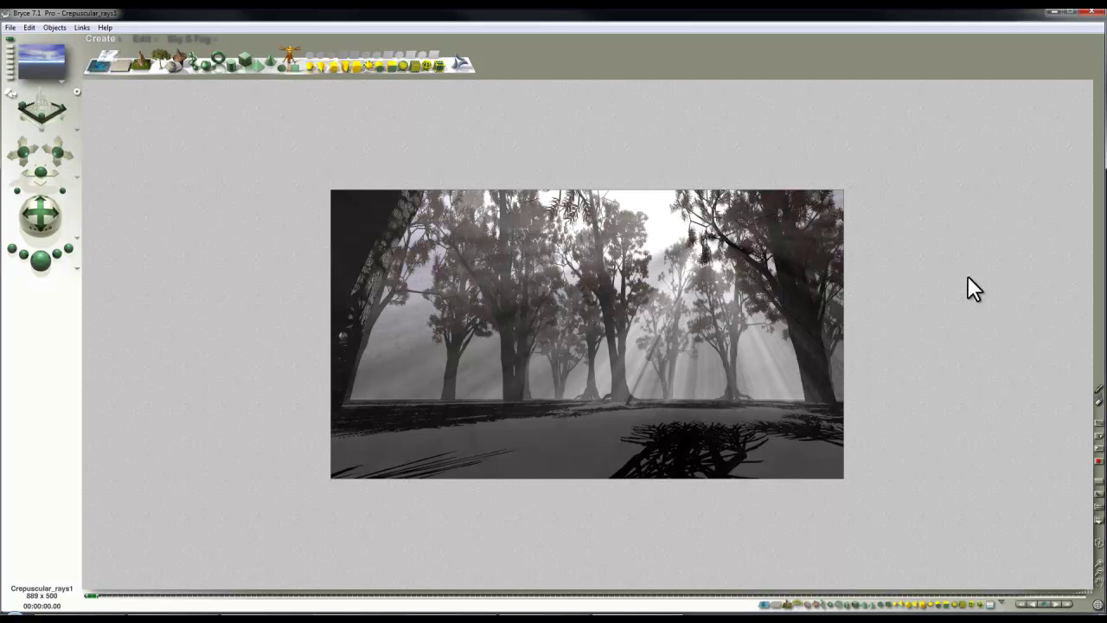
Step: Select every object except the volumetric sphere and lower the diffusion of their surface material to its minimum
{"action": "left_click", "coordinate": [923, 289]}
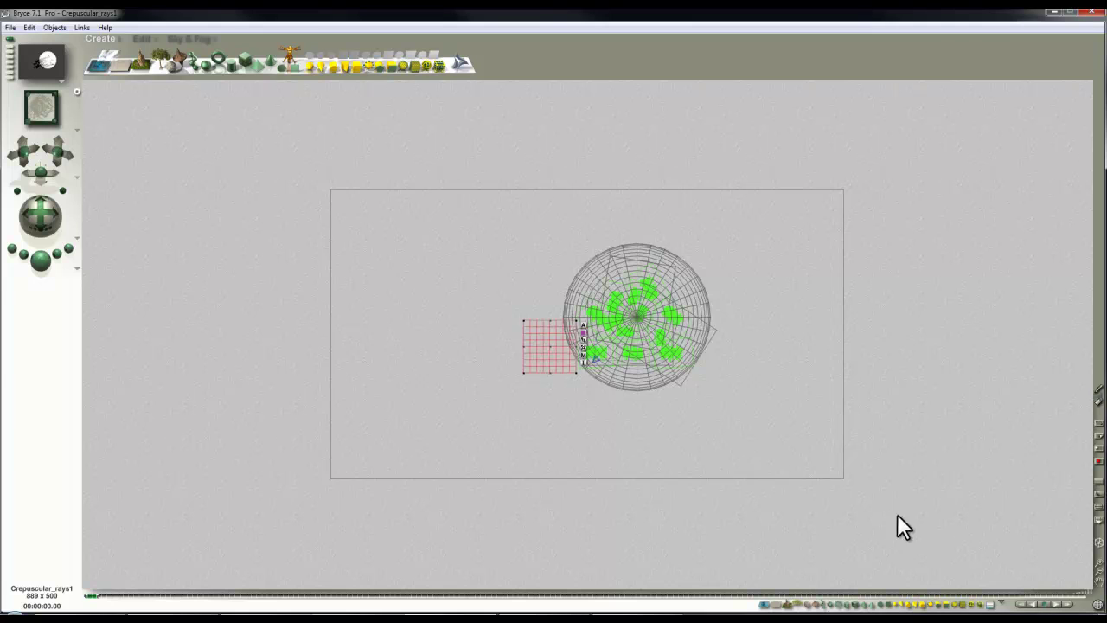
{"action": "left_click", "coordinate": [999, 602]}
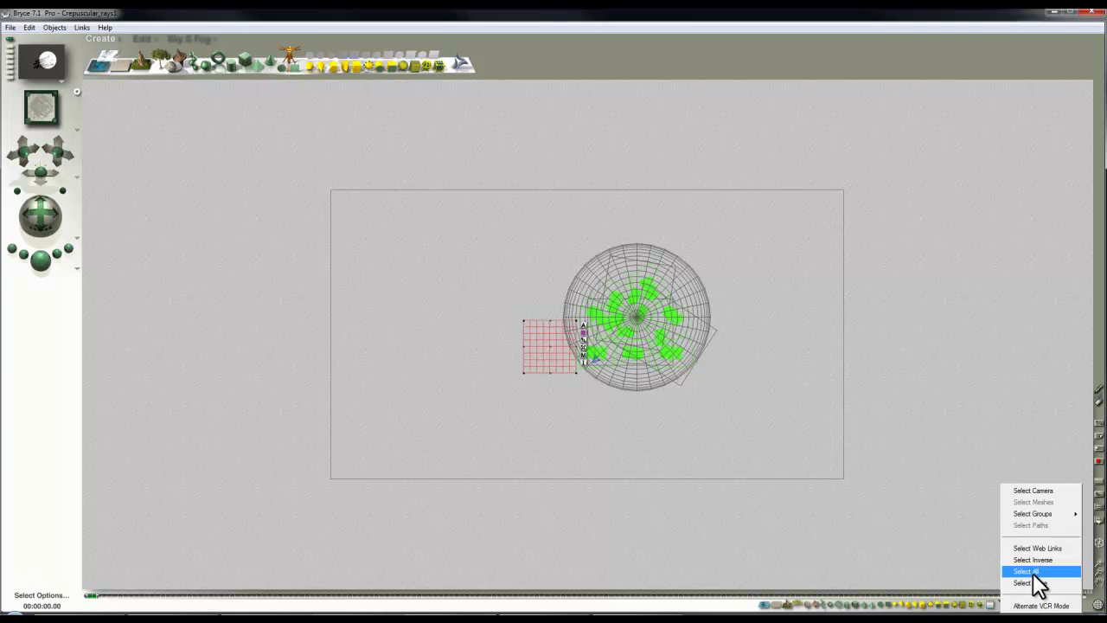
{"action": "left_click", "coordinate": [1035, 572]}
{"action": "left_click", "coordinate": [693, 305], "text": "ctrl+shift"}
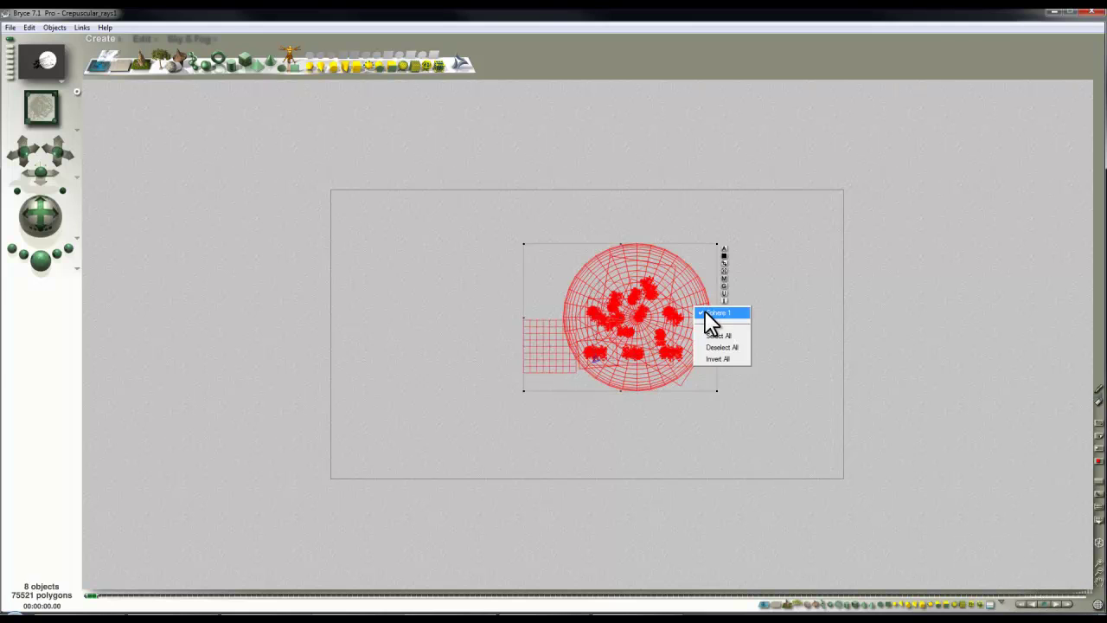
{"action": "left_click", "coordinate": [705, 310]}
{"action": "left_click", "coordinate": [759, 286]}
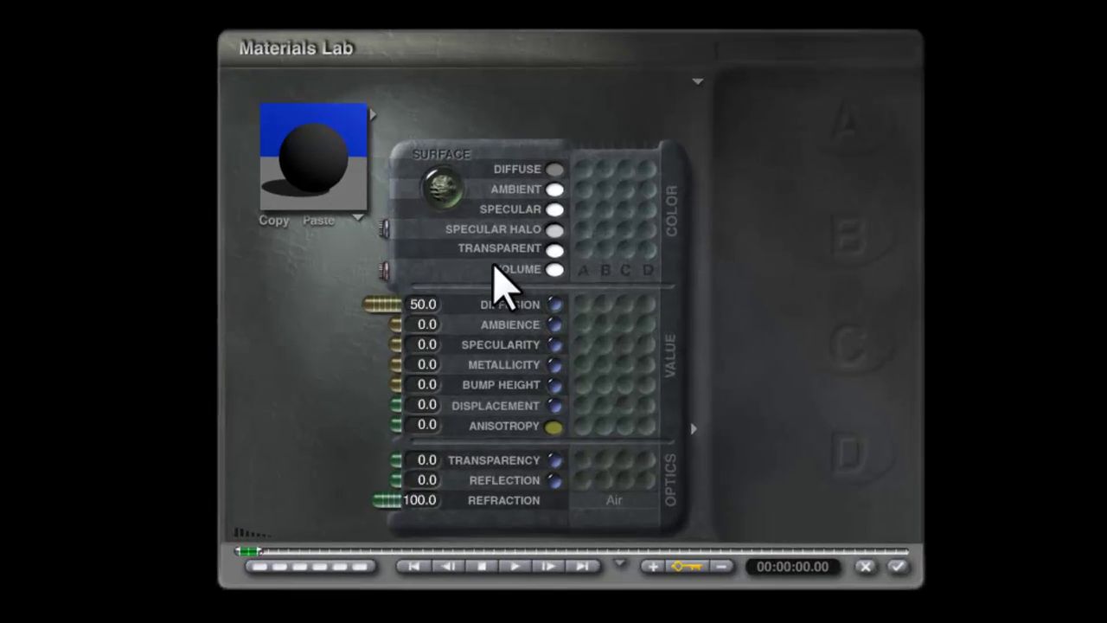
{"action": "left_click", "coordinate": [379, 270]}
{"action": "left_click_drag", "start_coordinate": [345, 307], "coordinate": [628, 317]}
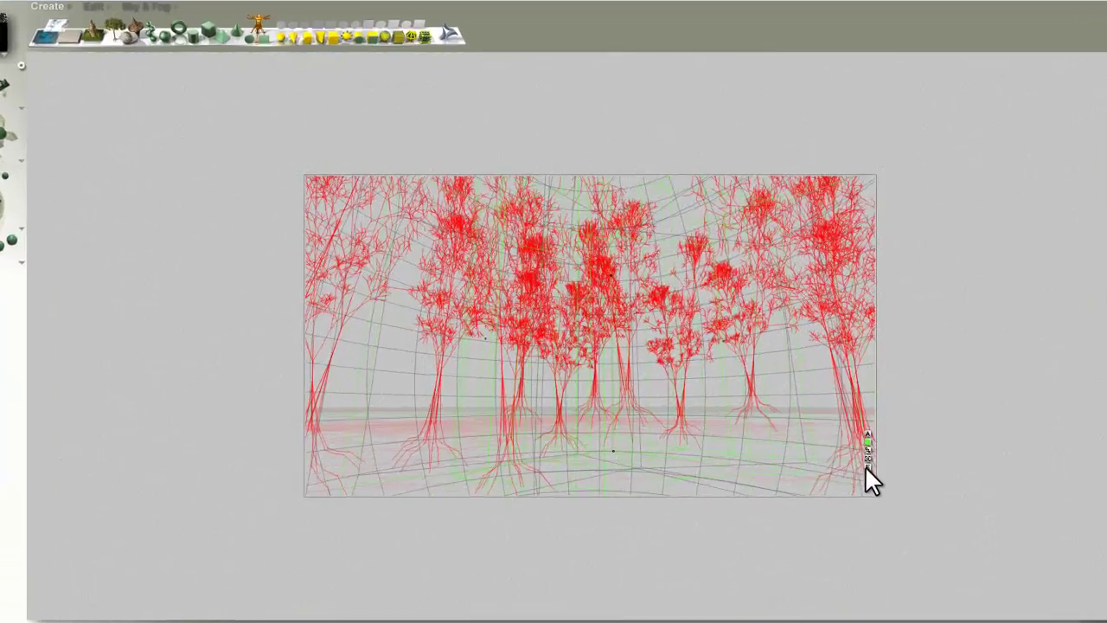
Step: Strip the texture, ambience and bump from the trees' material, resetting it to a plain surface
{"action": "left_click", "coordinate": [865, 473]}
{"action": "left_click", "coordinate": [818, 493]}
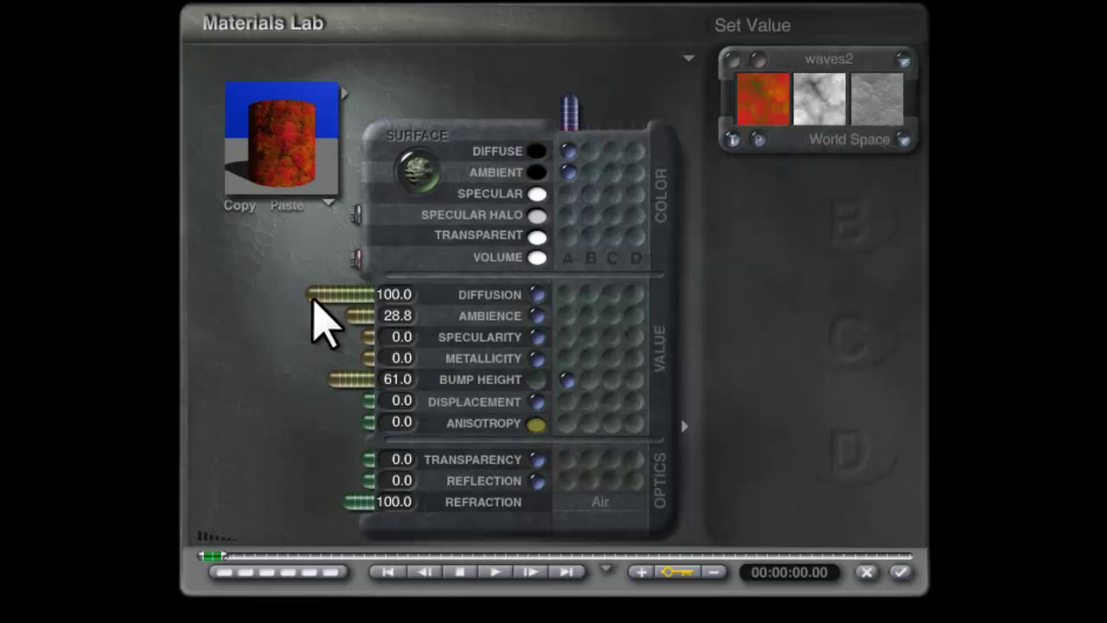
{"action": "left_click", "coordinate": [355, 258]}
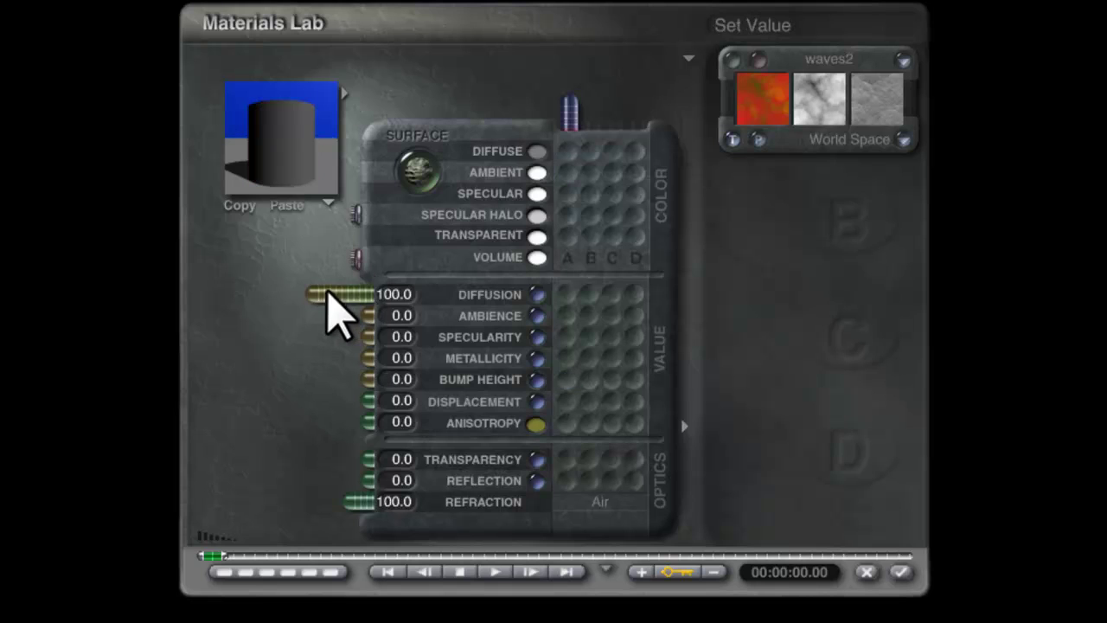
{"action": "left_click", "coordinate": [901, 571]}
{"action": "left_click", "coordinate": [905, 553]}
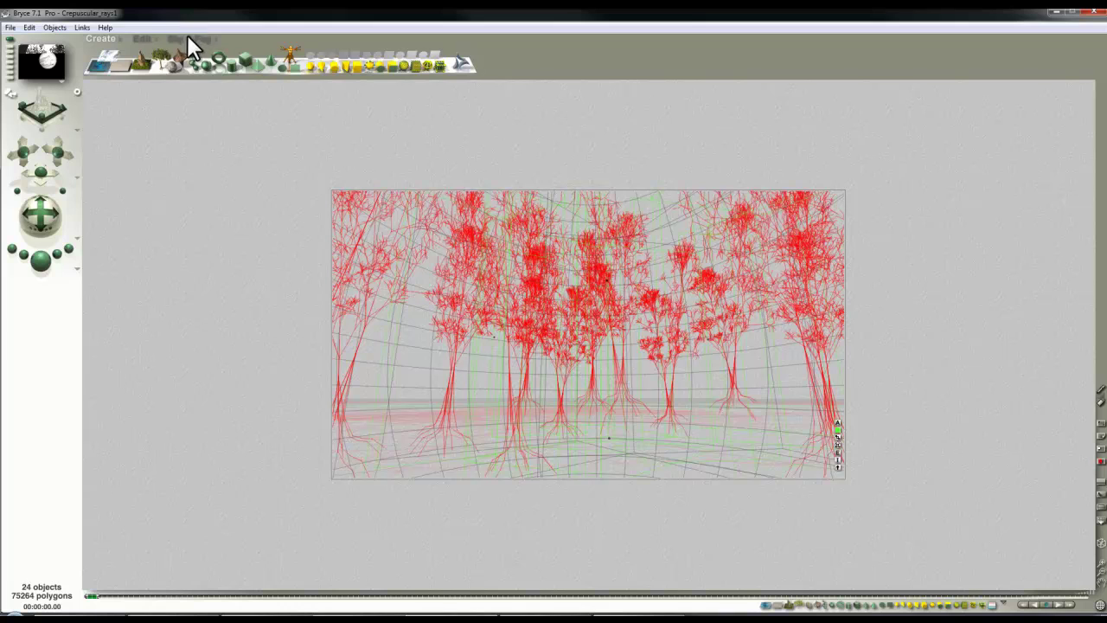
Step: Turn the sky off, set the background colour to black, and render the scene
{"action": "left_click", "coordinate": [187, 37]}
{"action": "left_click", "coordinate": [104, 75]}
{"action": "left_click", "coordinate": [134, 123]}
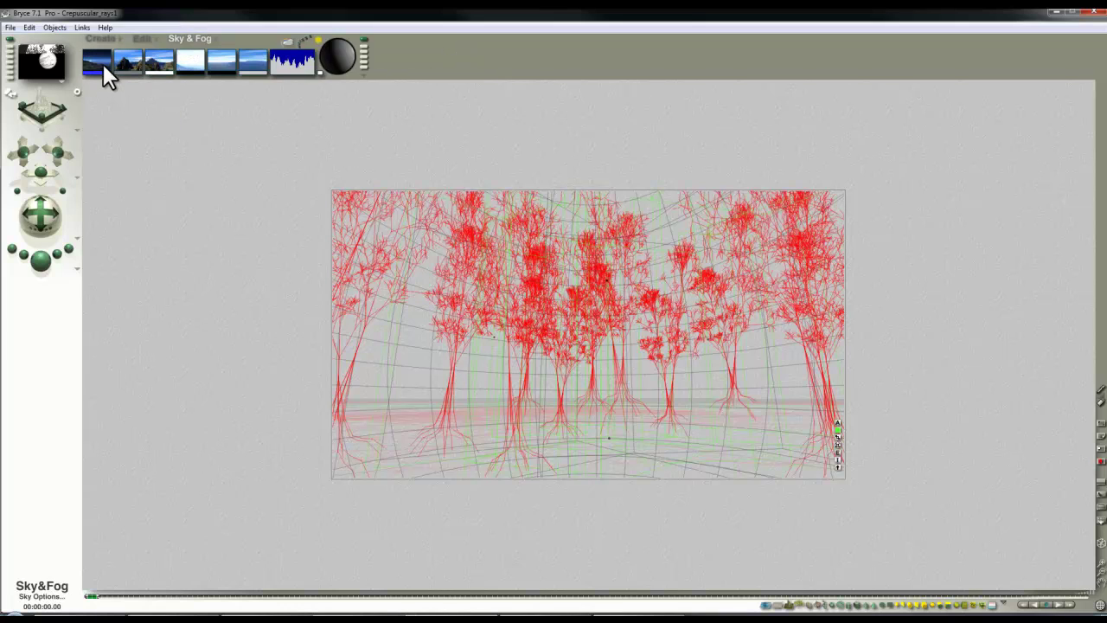
{"action": "left_click", "coordinate": [105, 70]}
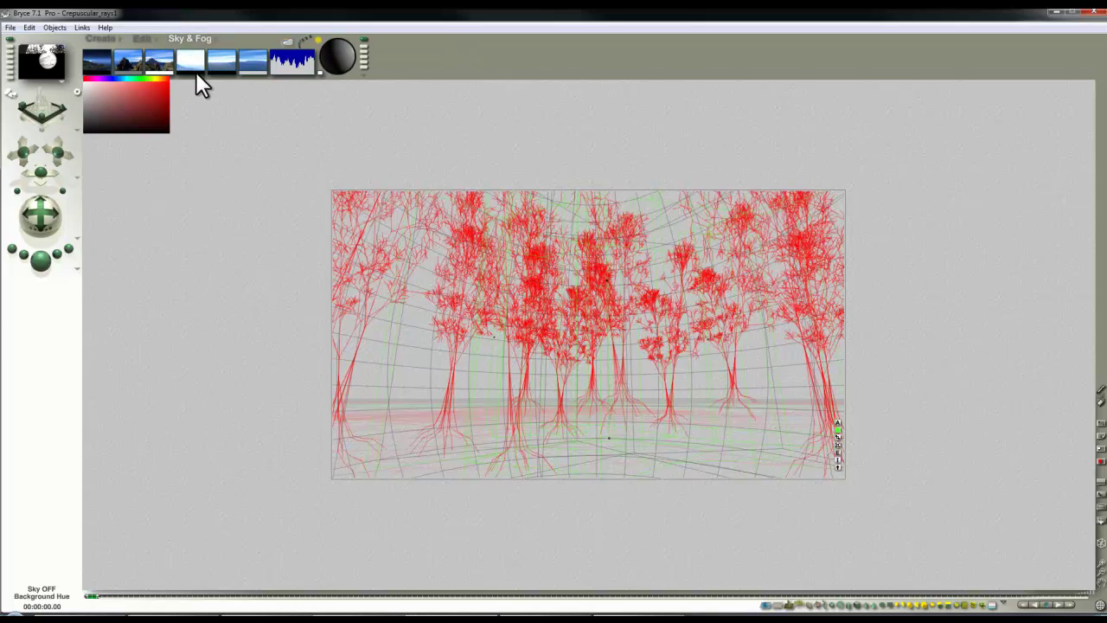
{"action": "left_click", "coordinate": [47, 264]}
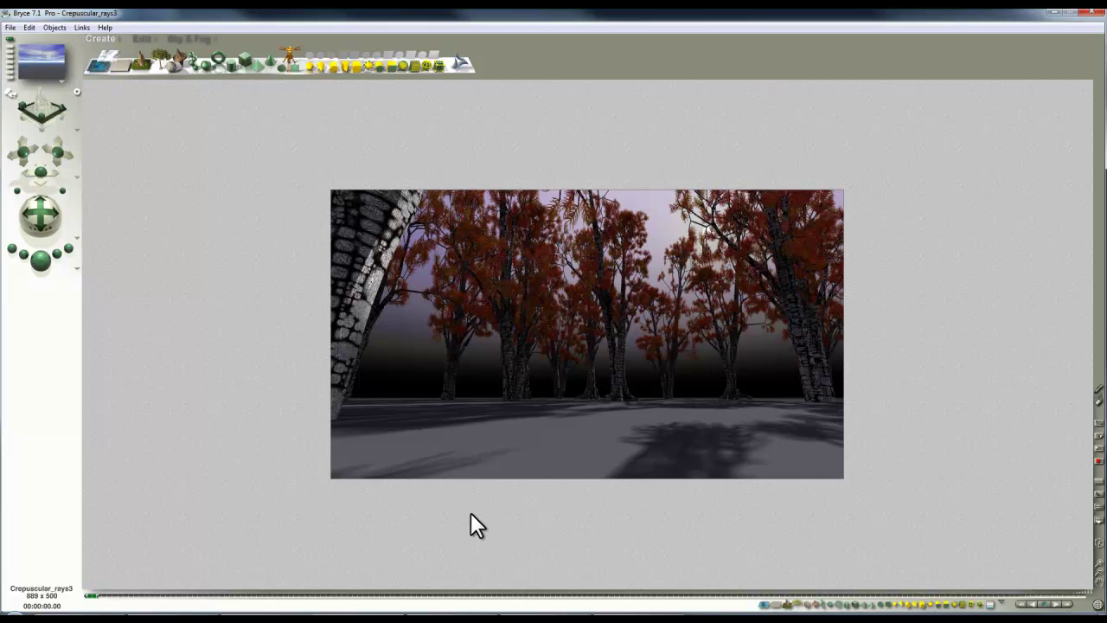
Step: Switch to Paint Shop Pro and paste the Crepuscular_rays2 render as a new layer over Crepuscular_rays3
{"action": "left_click", "coordinate": [468, 618]}
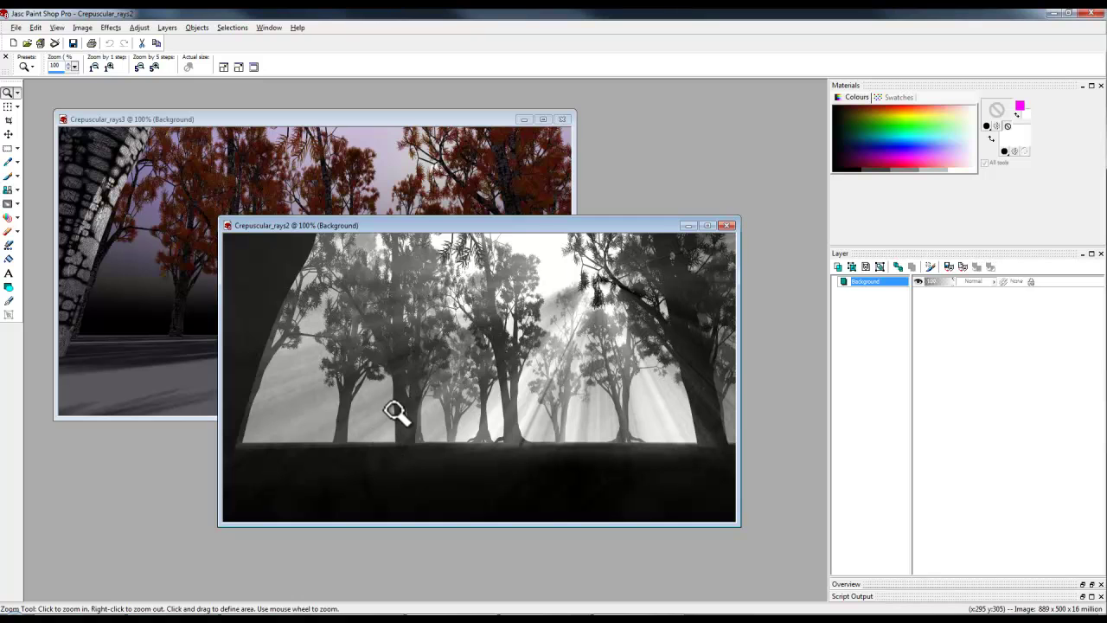
{"action": "left_click", "coordinate": [259, 119]}
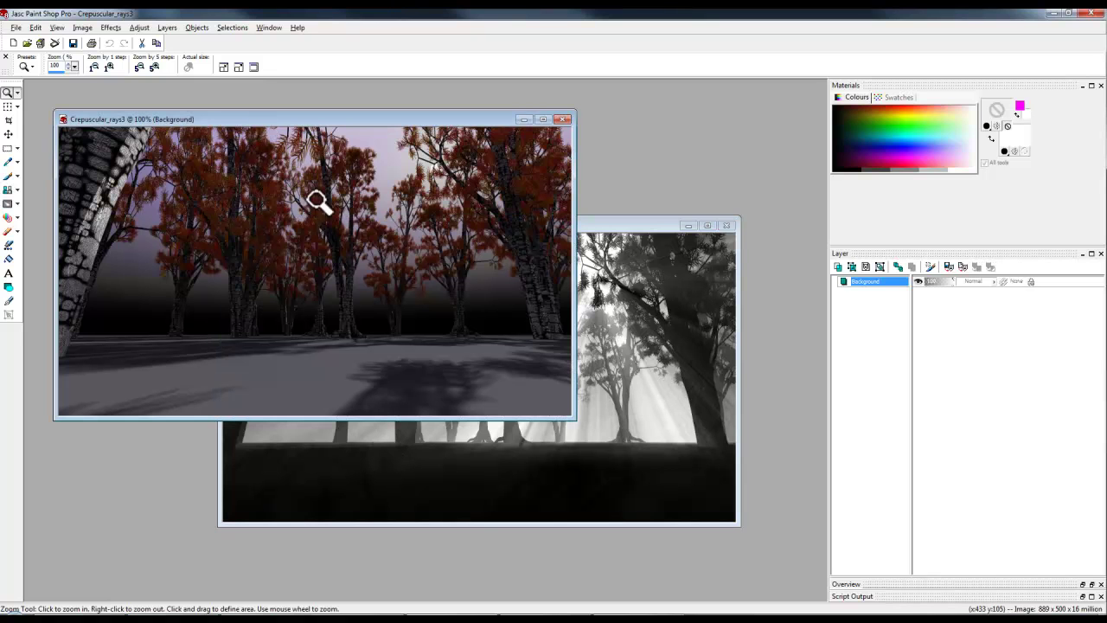
{"action": "left_click", "coordinate": [596, 223]}
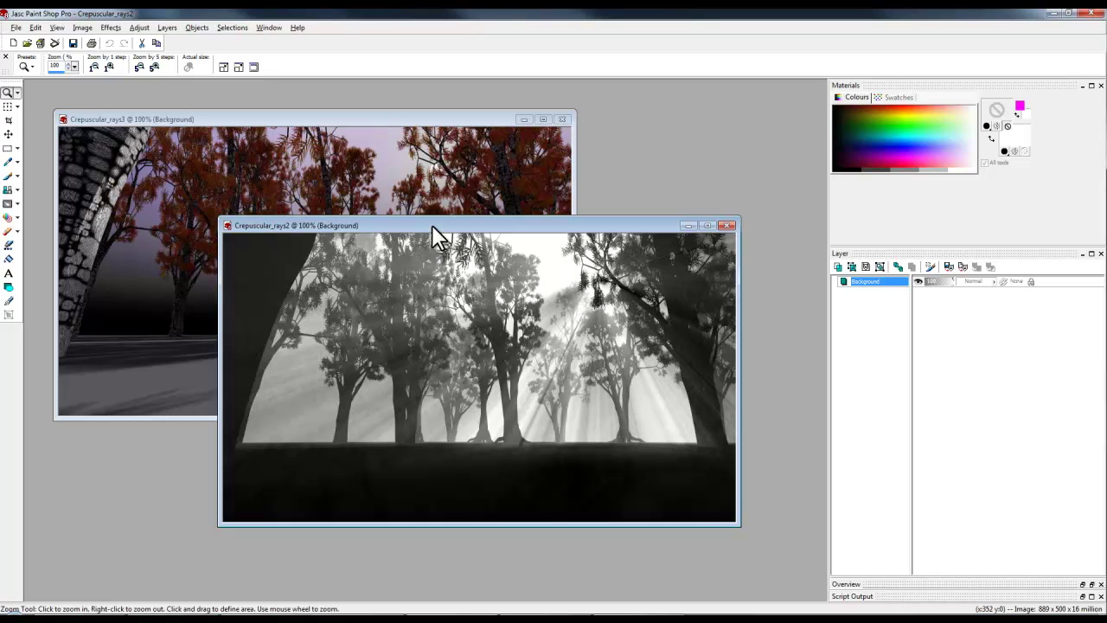
{"action": "left_click", "coordinate": [375, 118]}
{"action": "key", "text": "ctrl+l"}
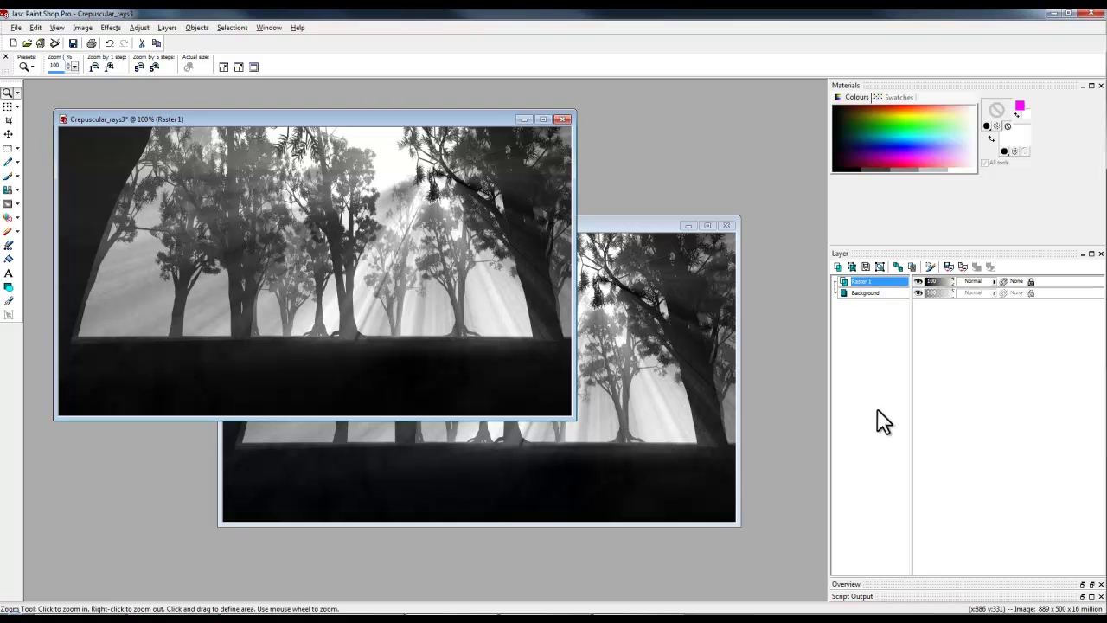
Step: Change the pasted ray layer's blend mode to Screen
{"action": "left_click", "coordinate": [976, 281]}
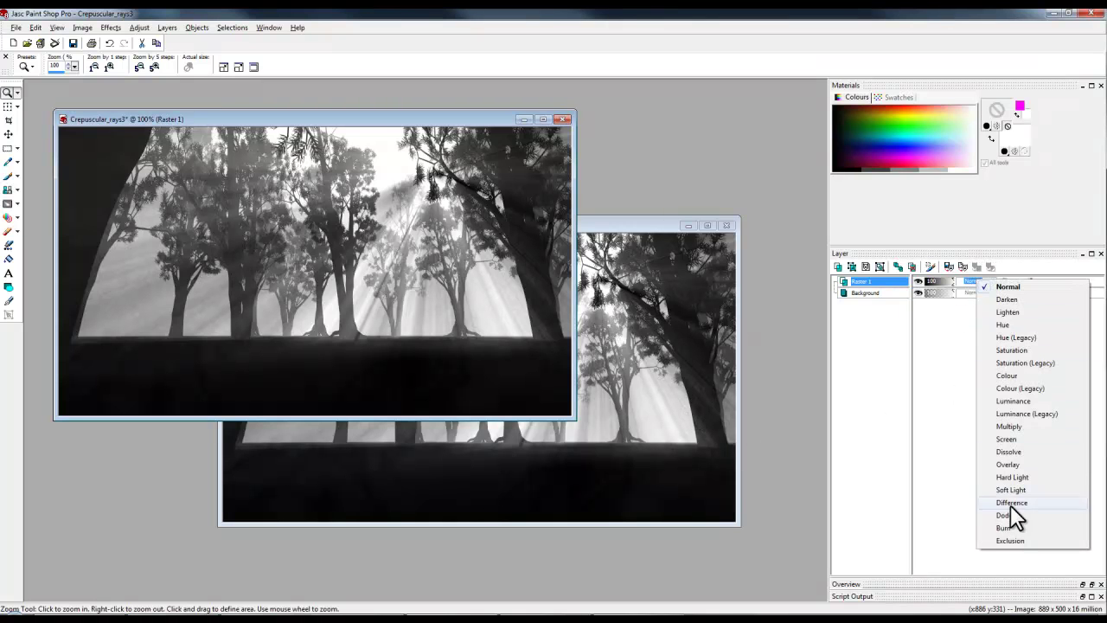
{"action": "left_click", "coordinate": [1007, 439]}
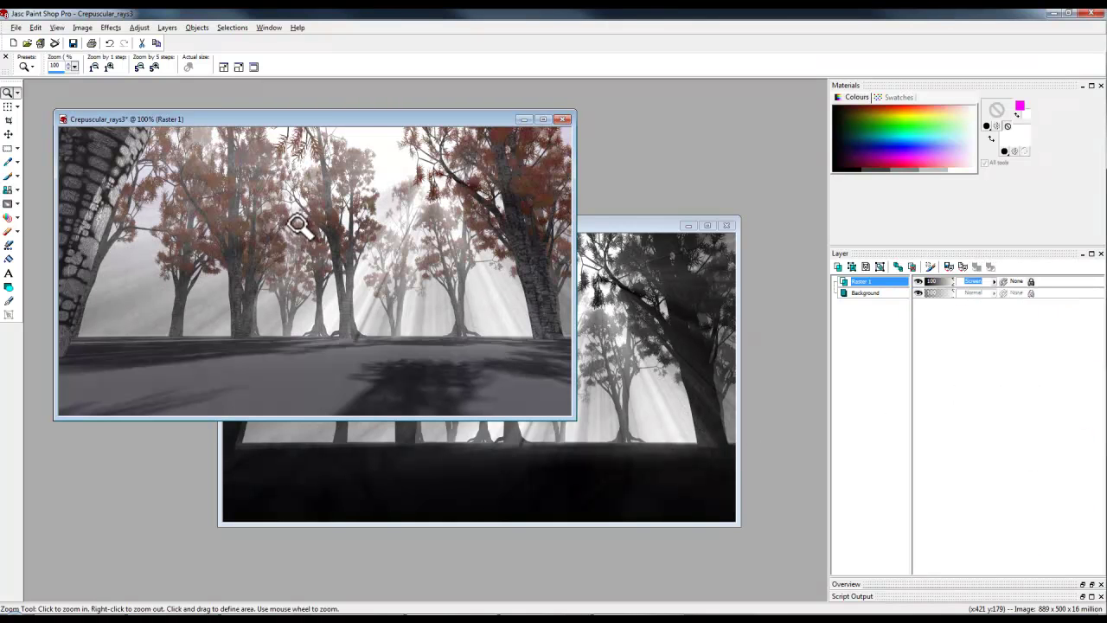